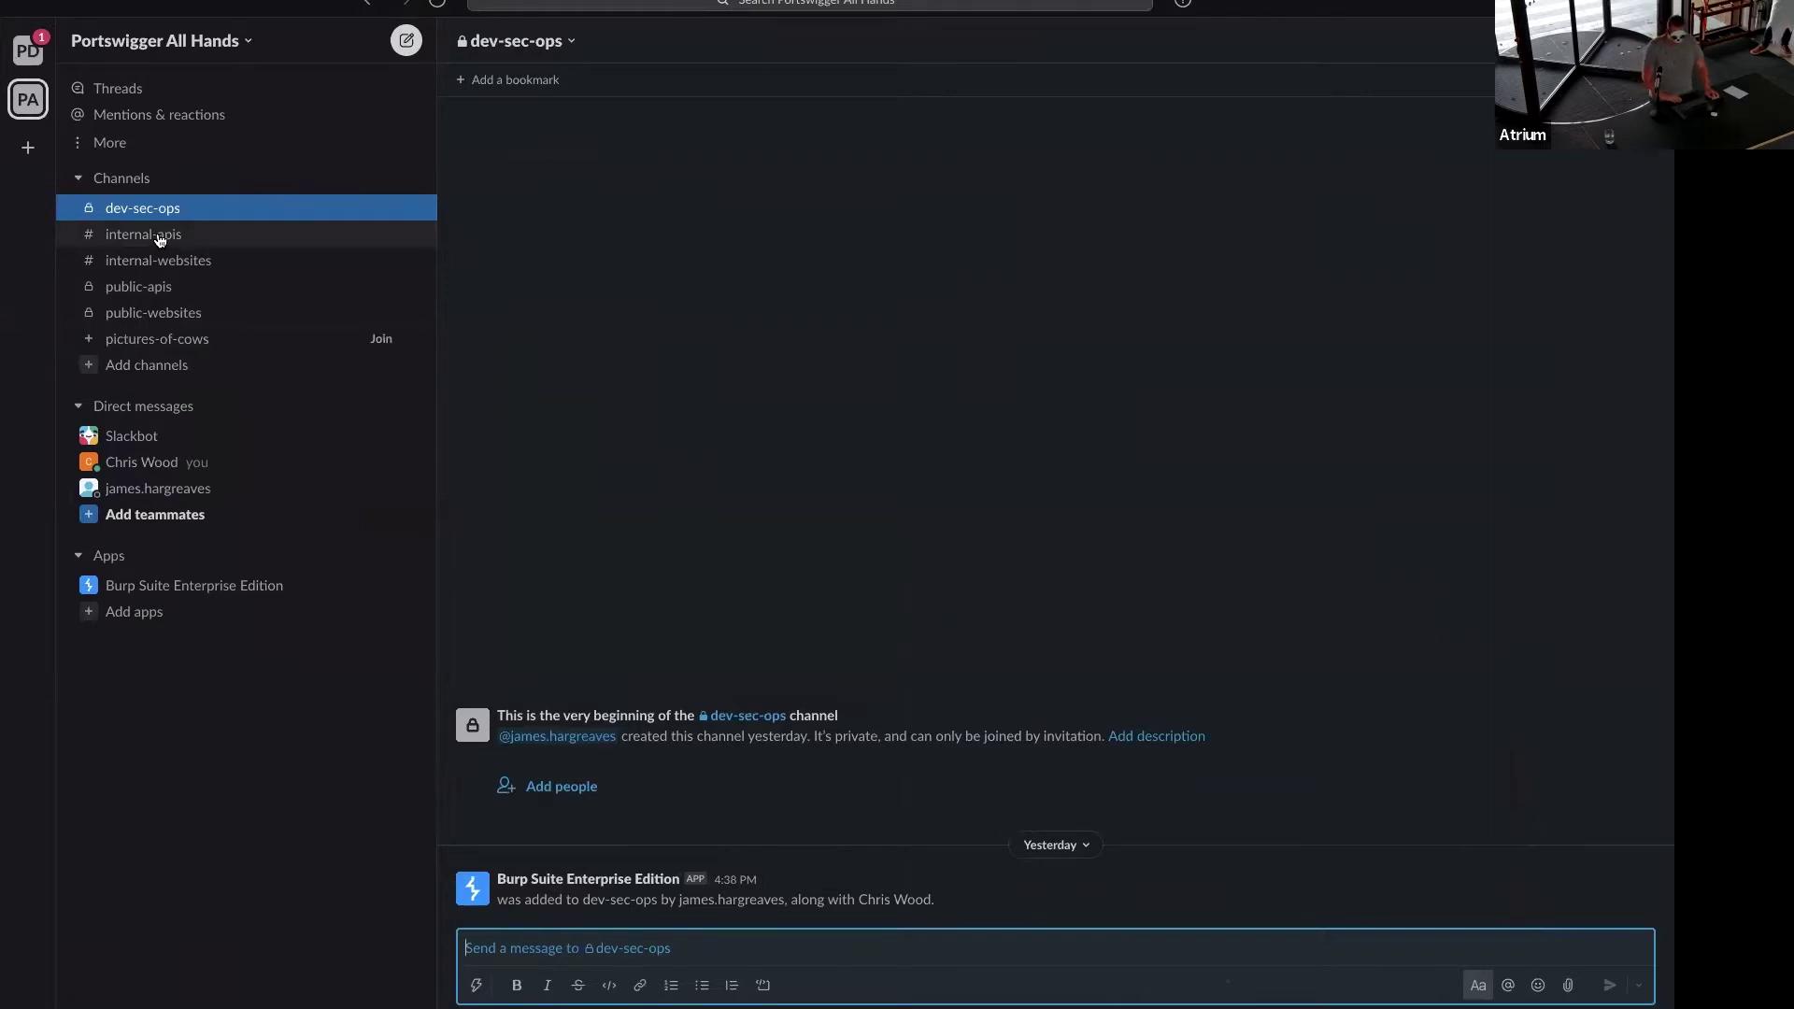
Browse the internal-apis, internal-websites, public-apis, public-websites and pictures-of-cows channels, then return to dev-sec-ops.
click(157, 238)
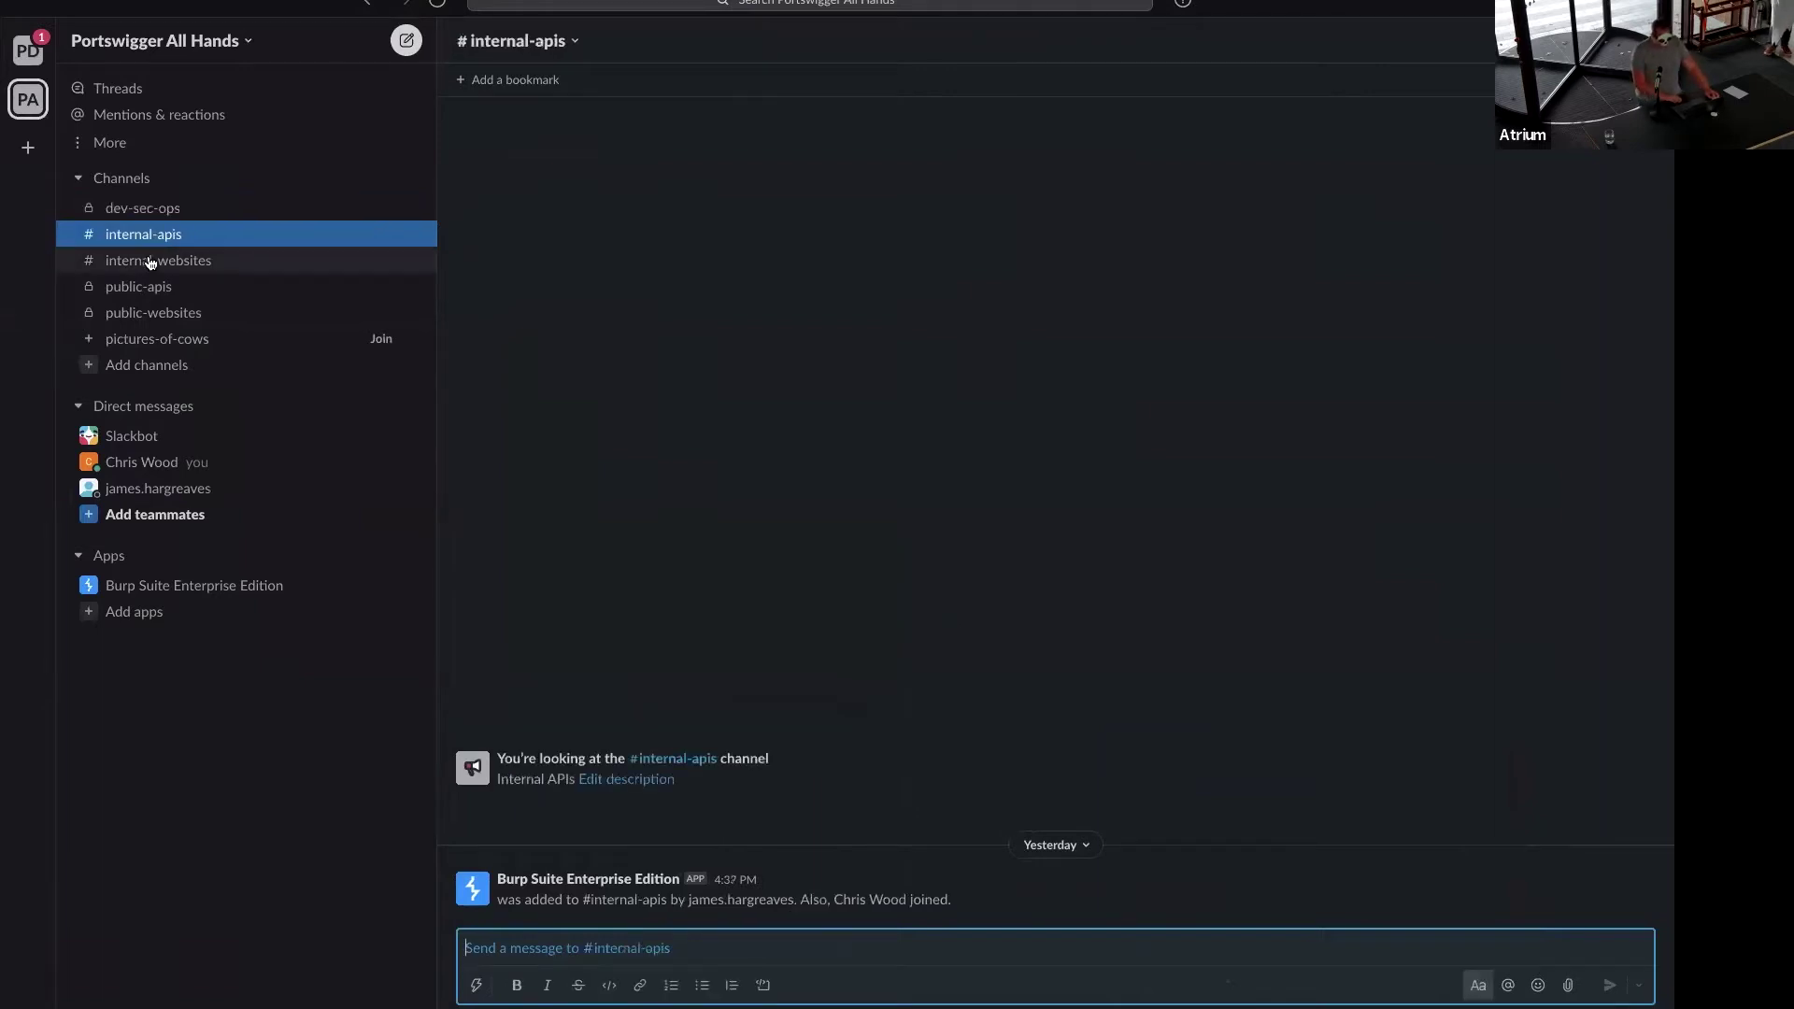
click(151, 264)
click(160, 287)
click(173, 312)
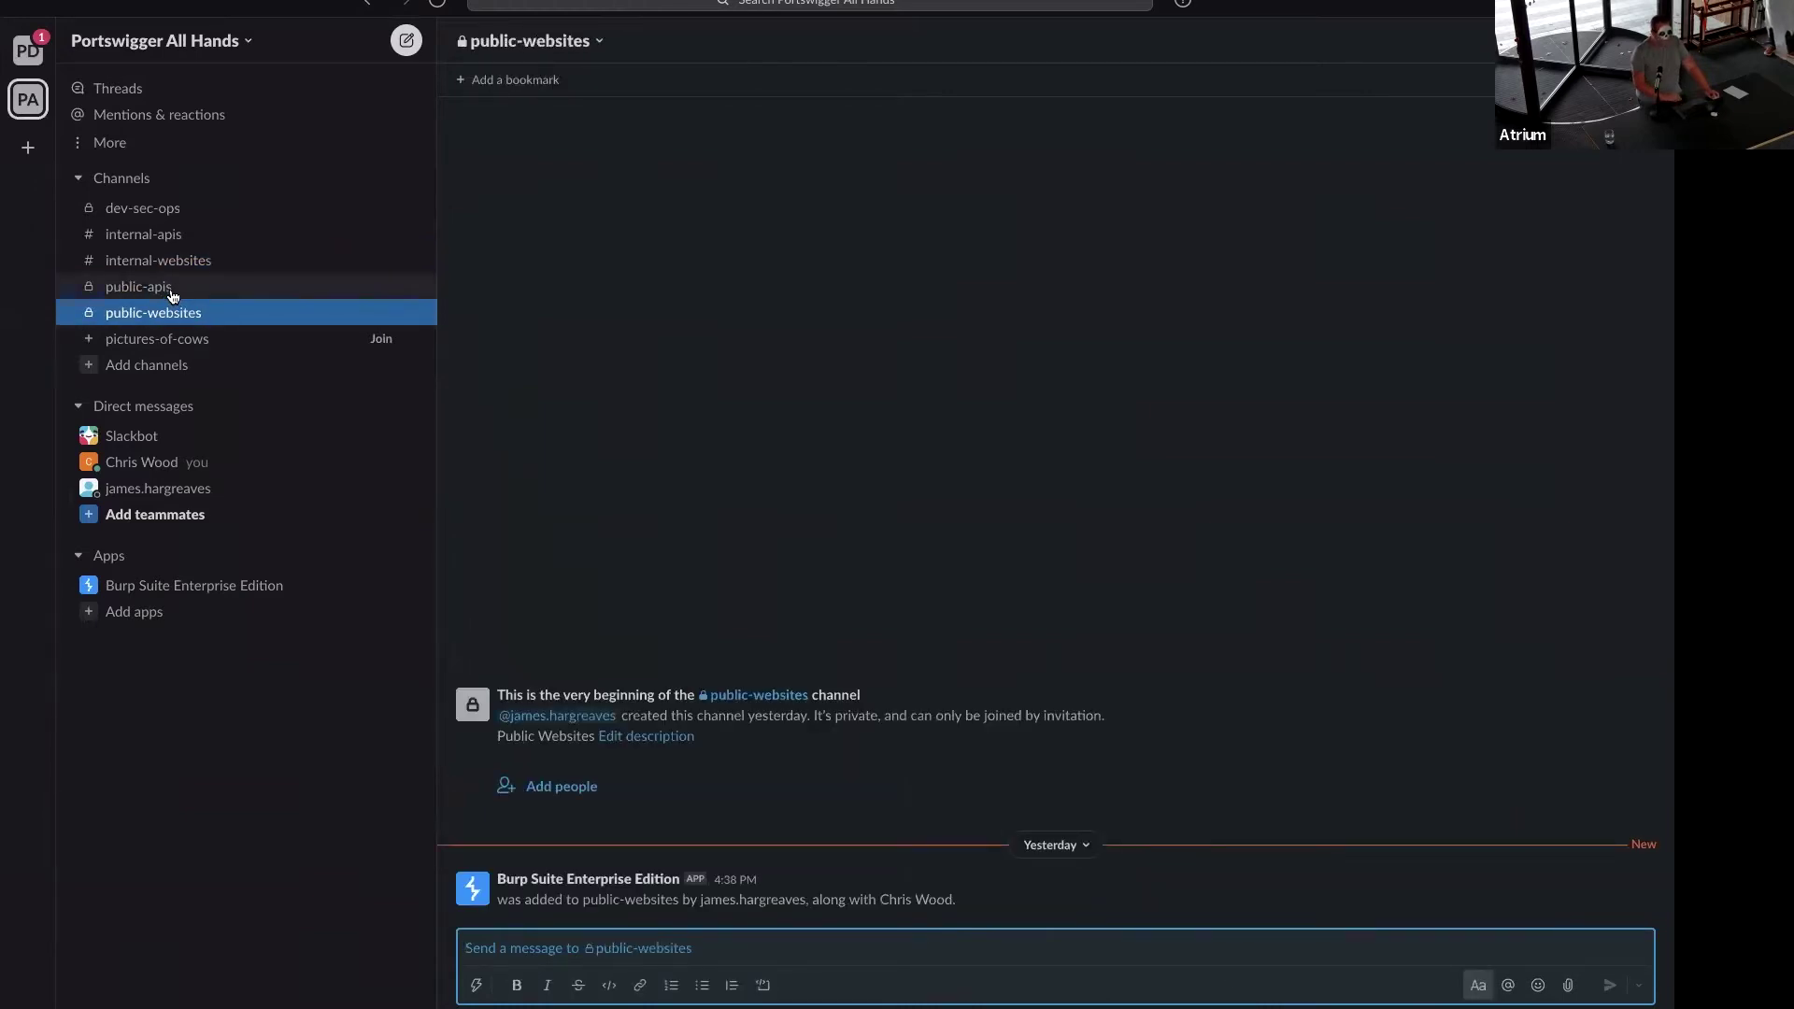
click(177, 341)
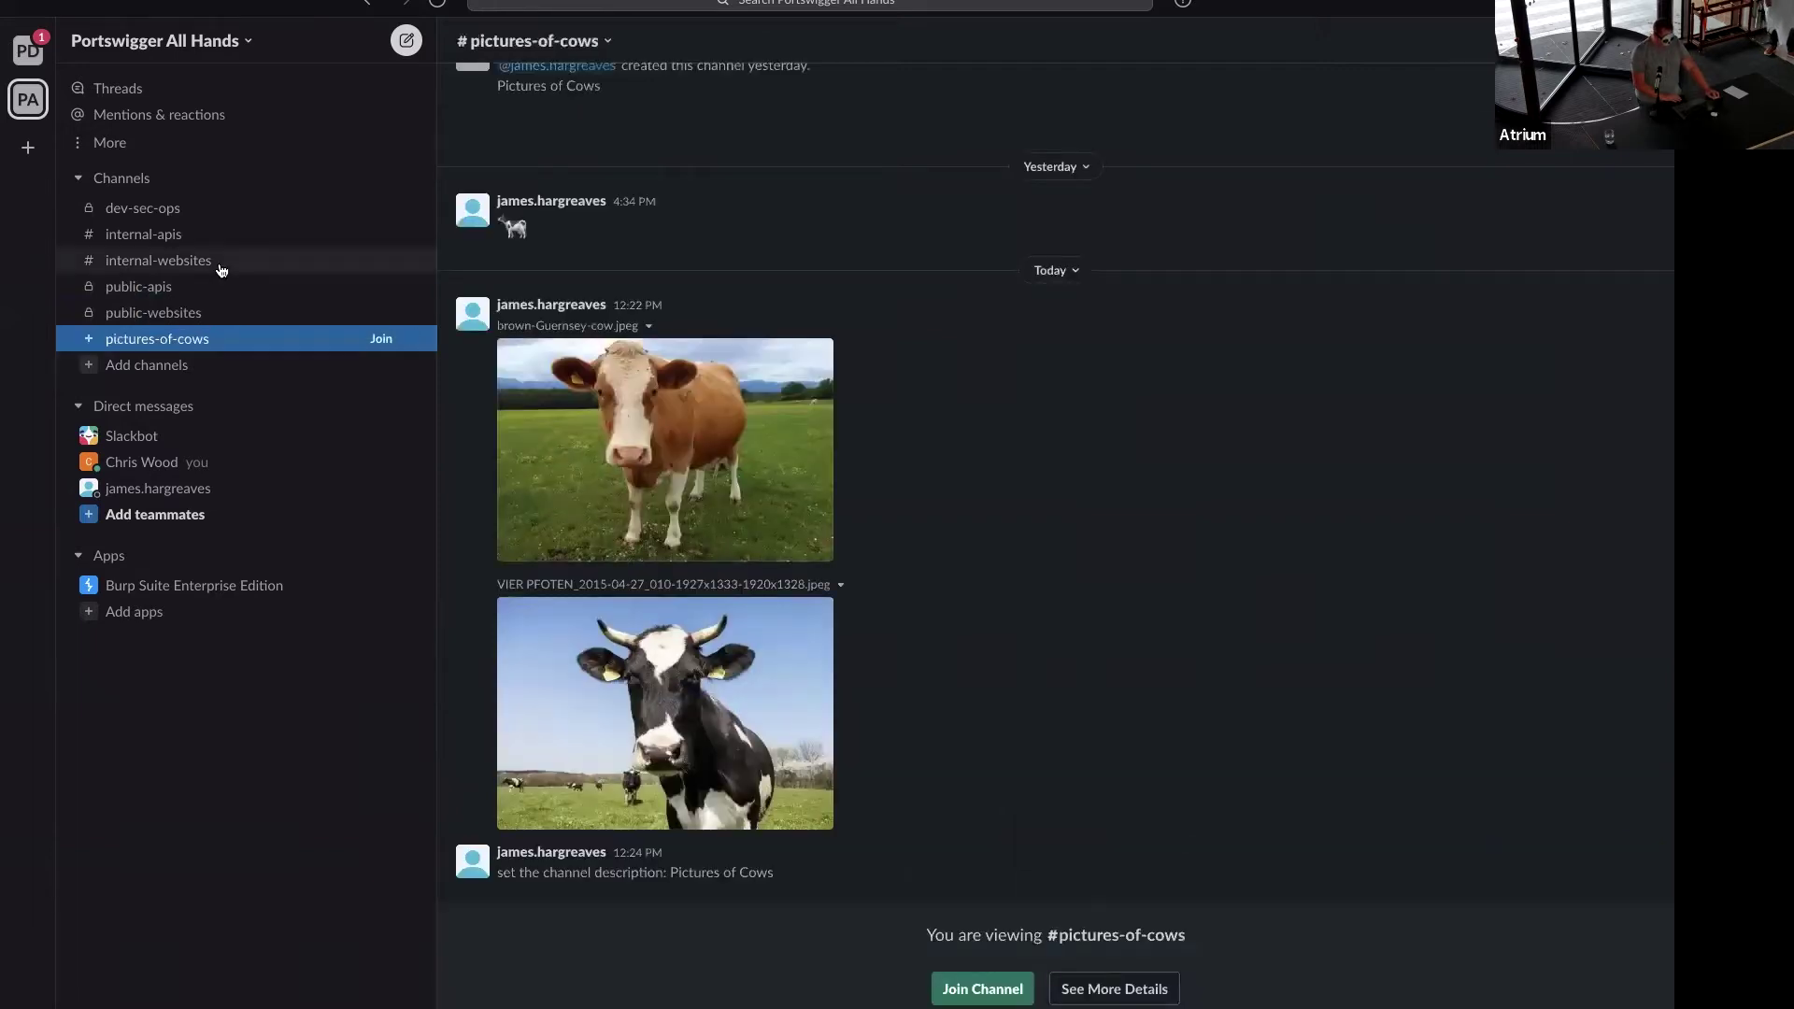
click(140, 213)
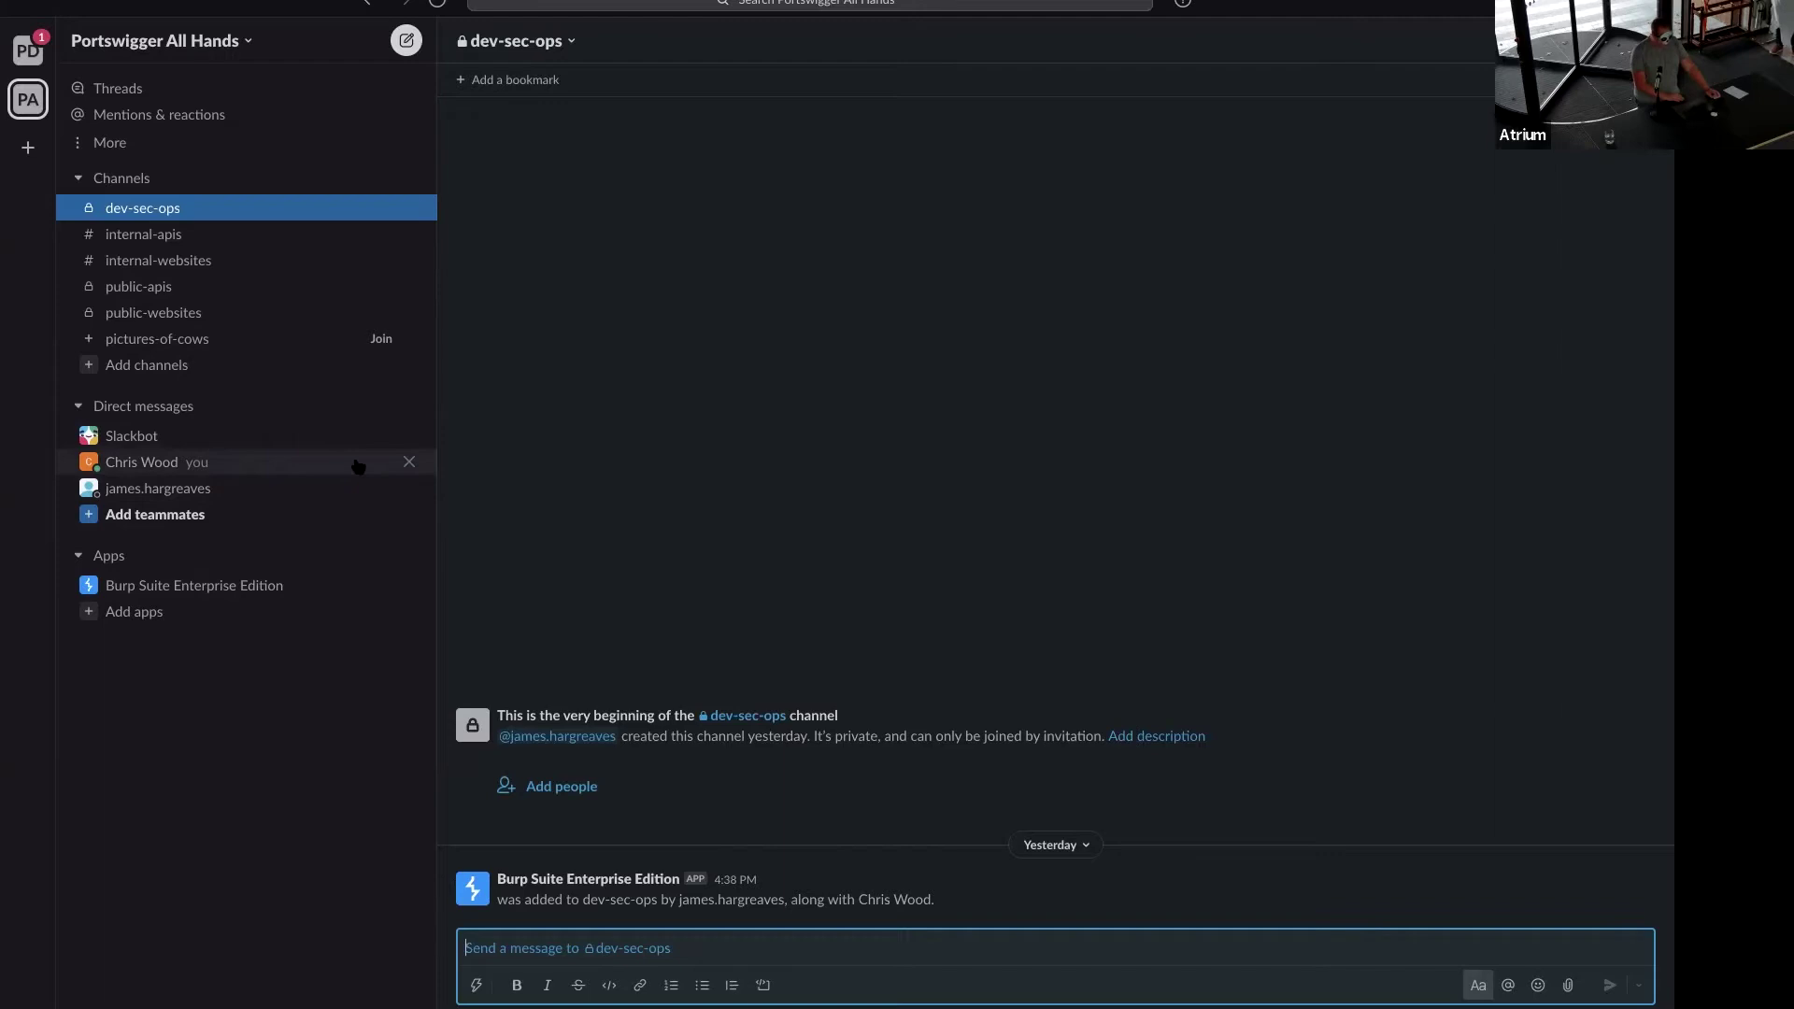
Switch to the Burp Suite Slack integration page and bring up the text editor holding saved tokens.
key(ctrl+Left)
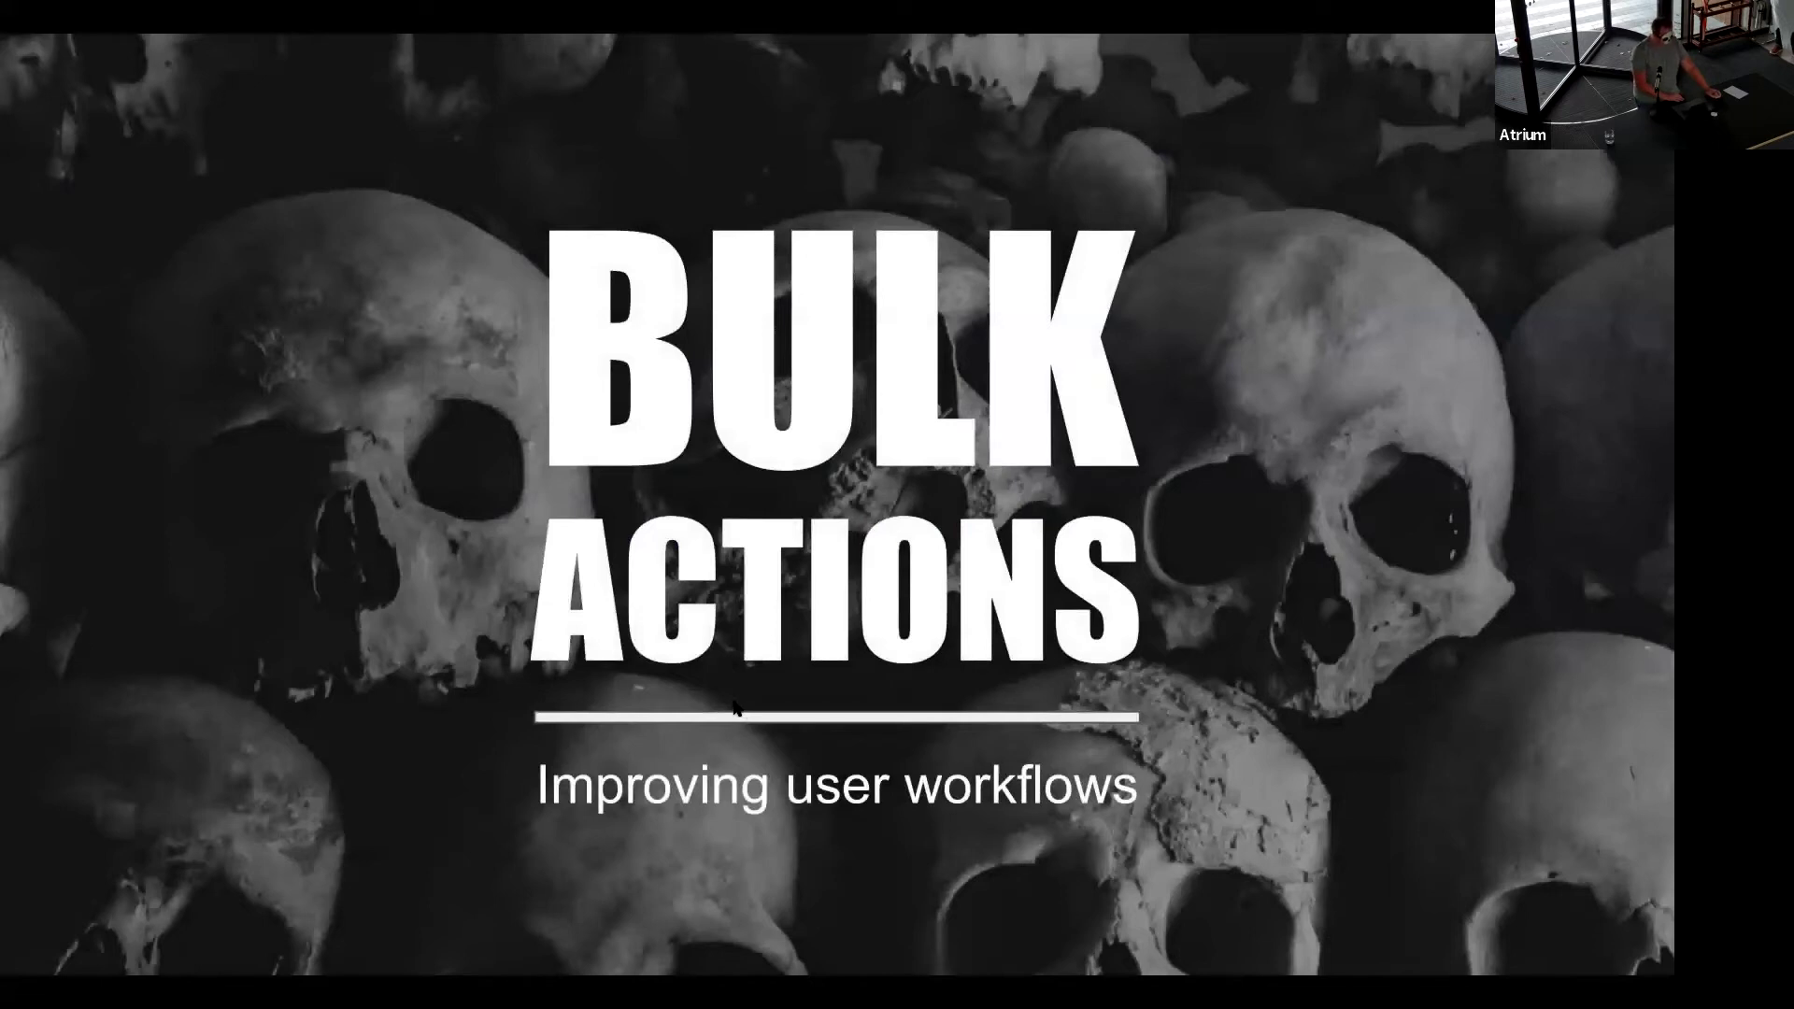
key(ctrl+Left)
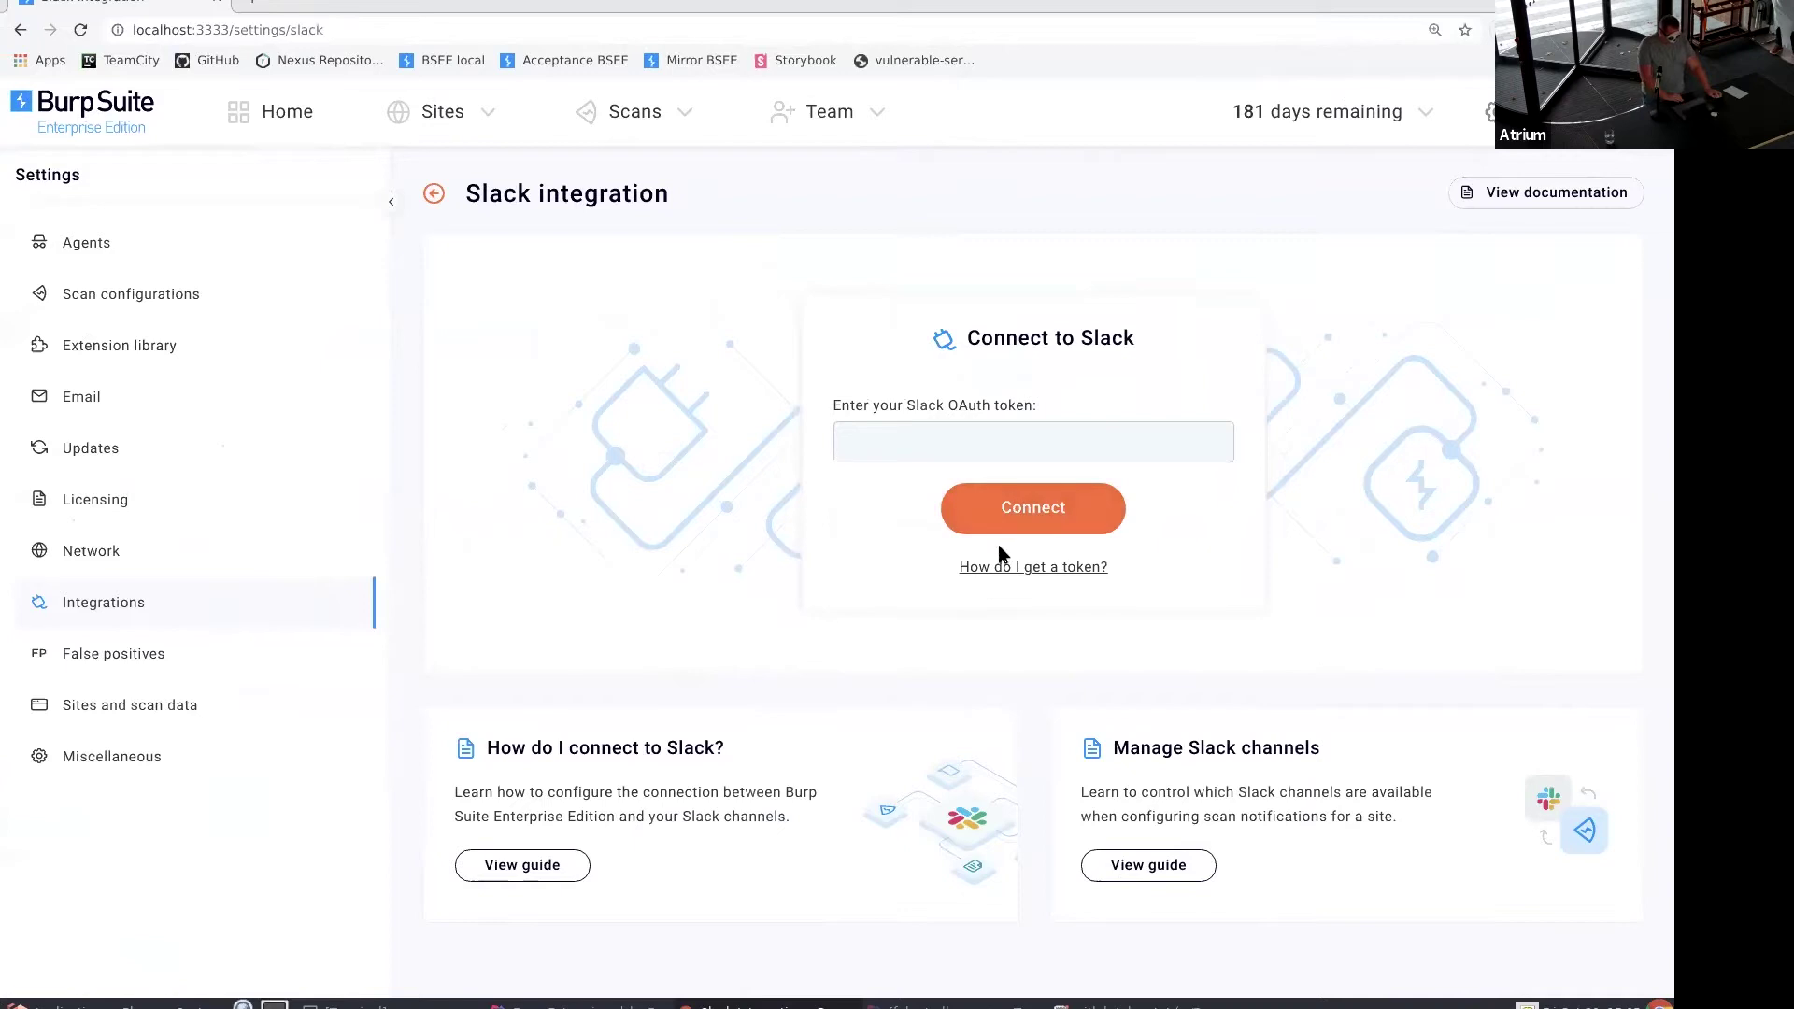
click(1100, 1005)
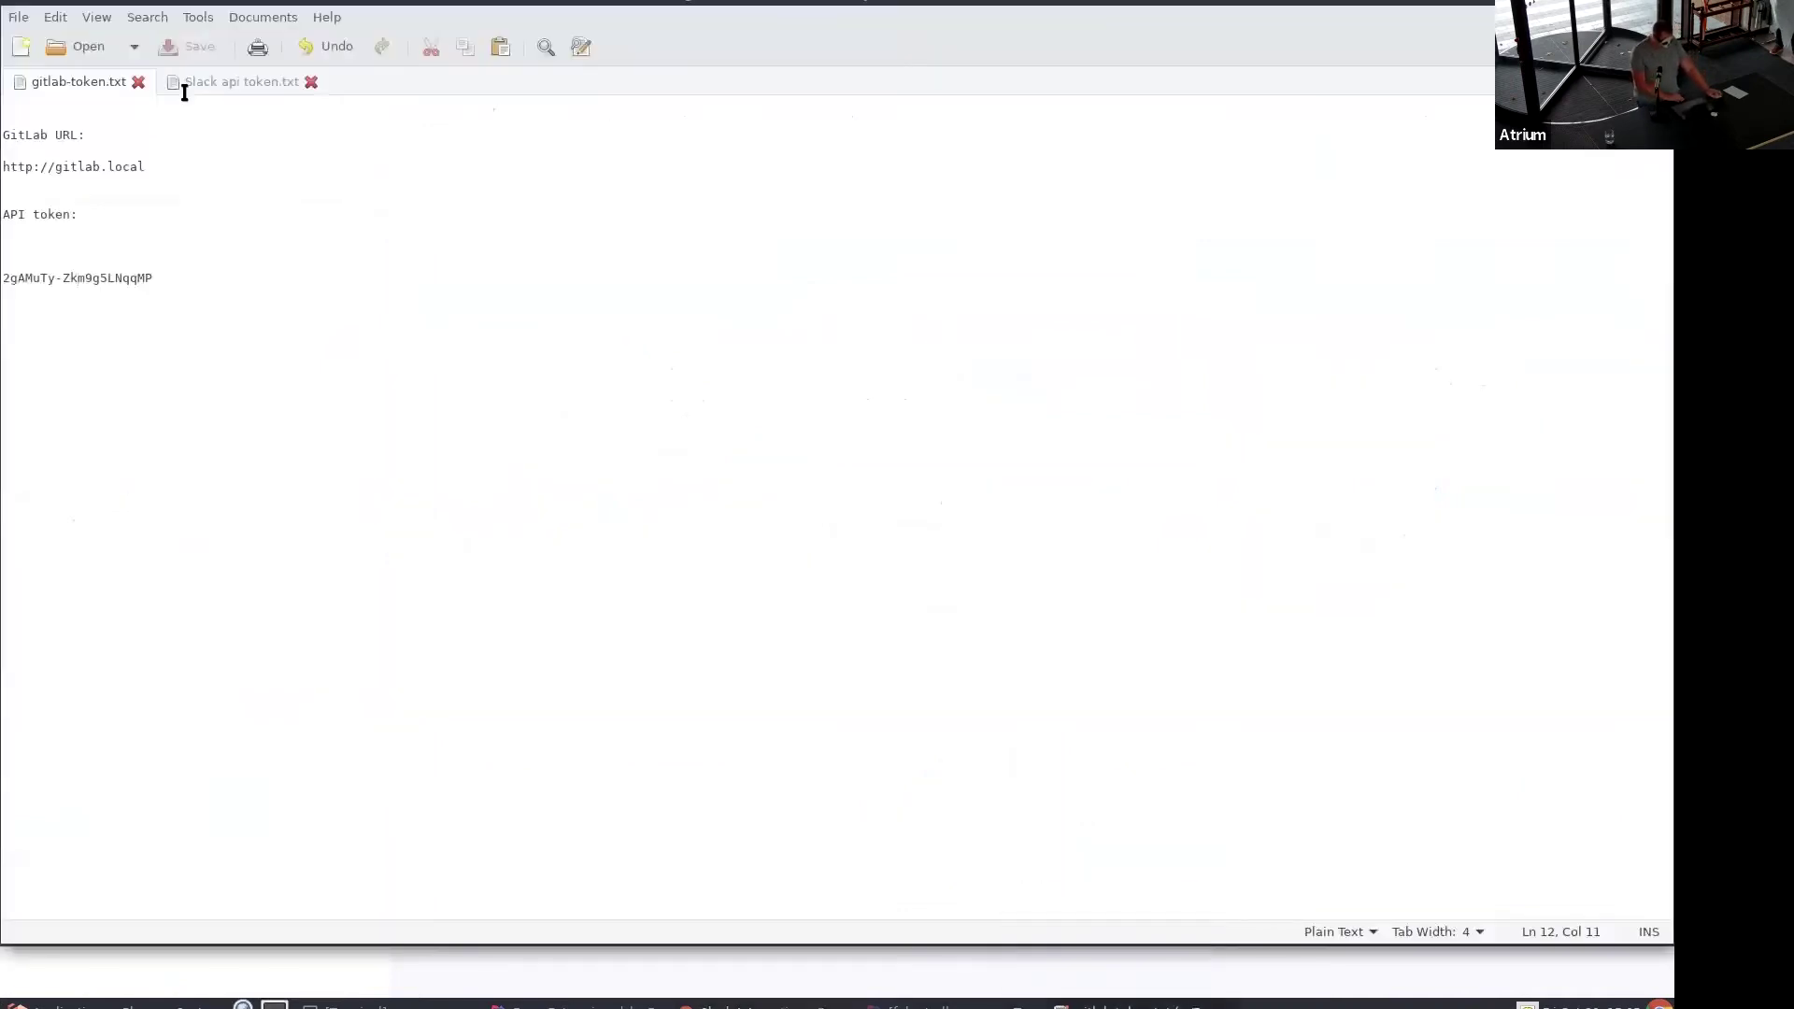
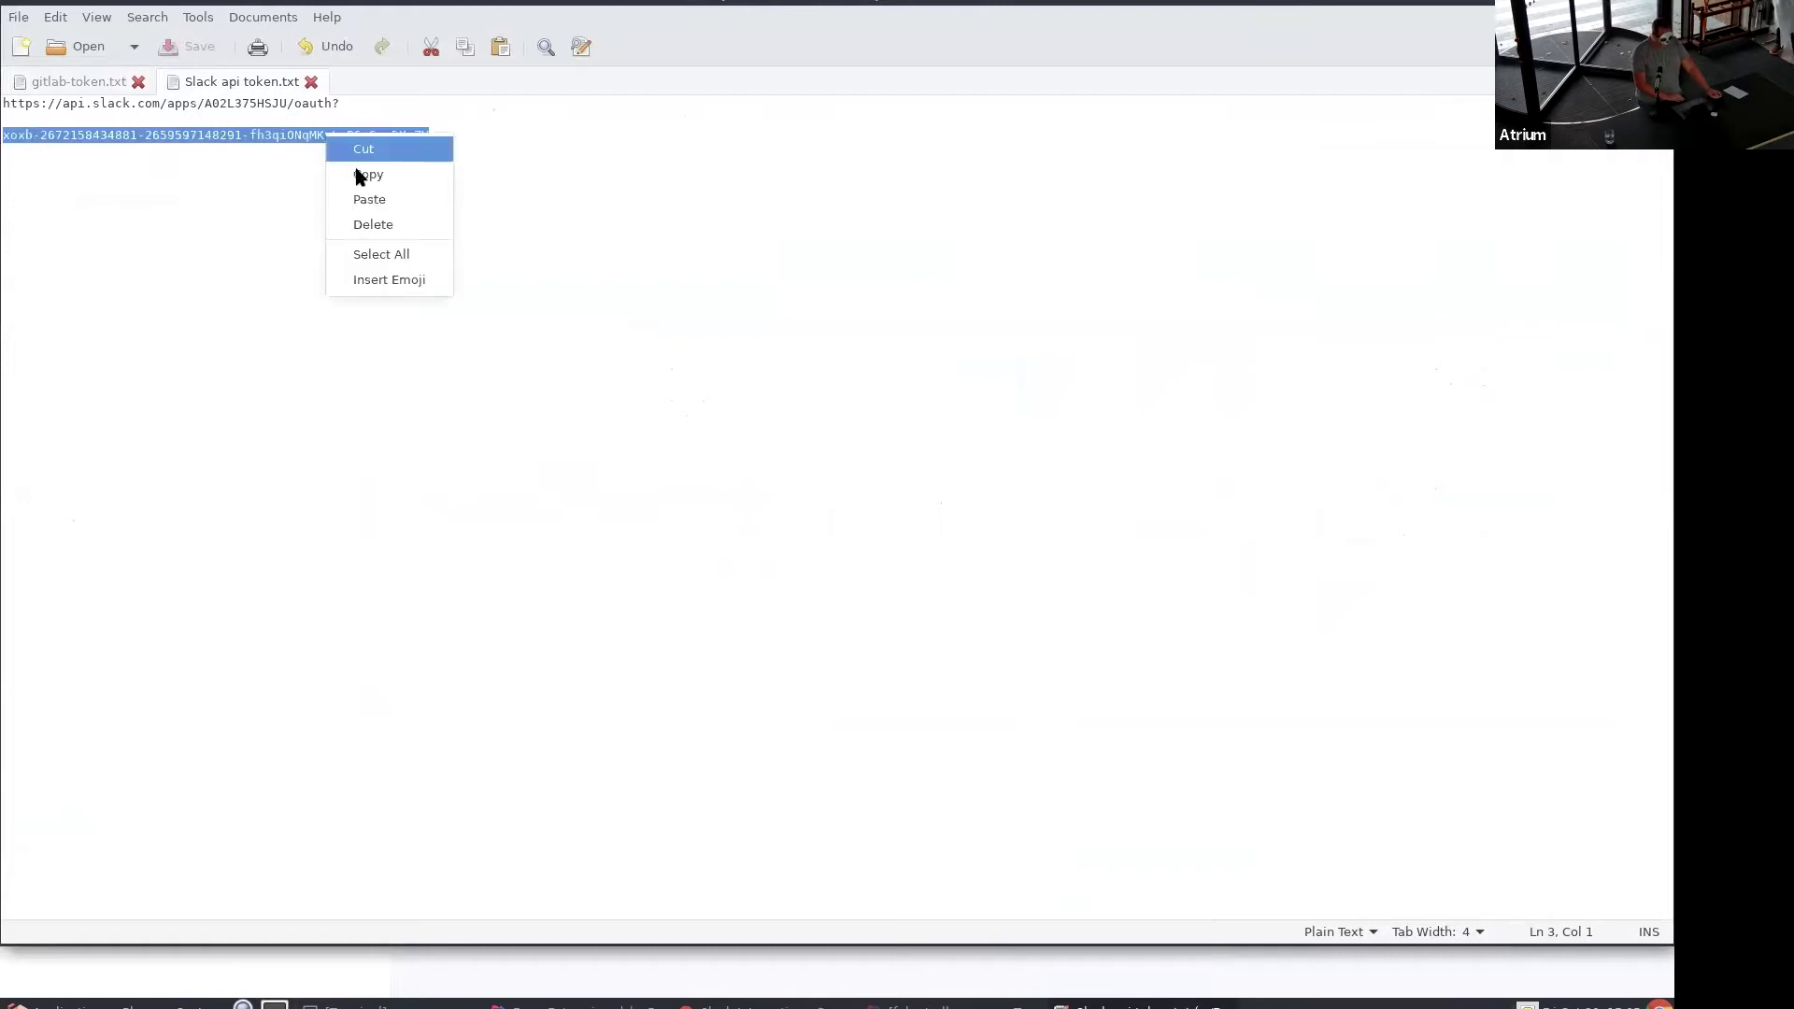
Copy the Slack OAuth token from Mousepad and return to the Burp Suite Slack integration page.
click(368, 175)
click(748, 1005)
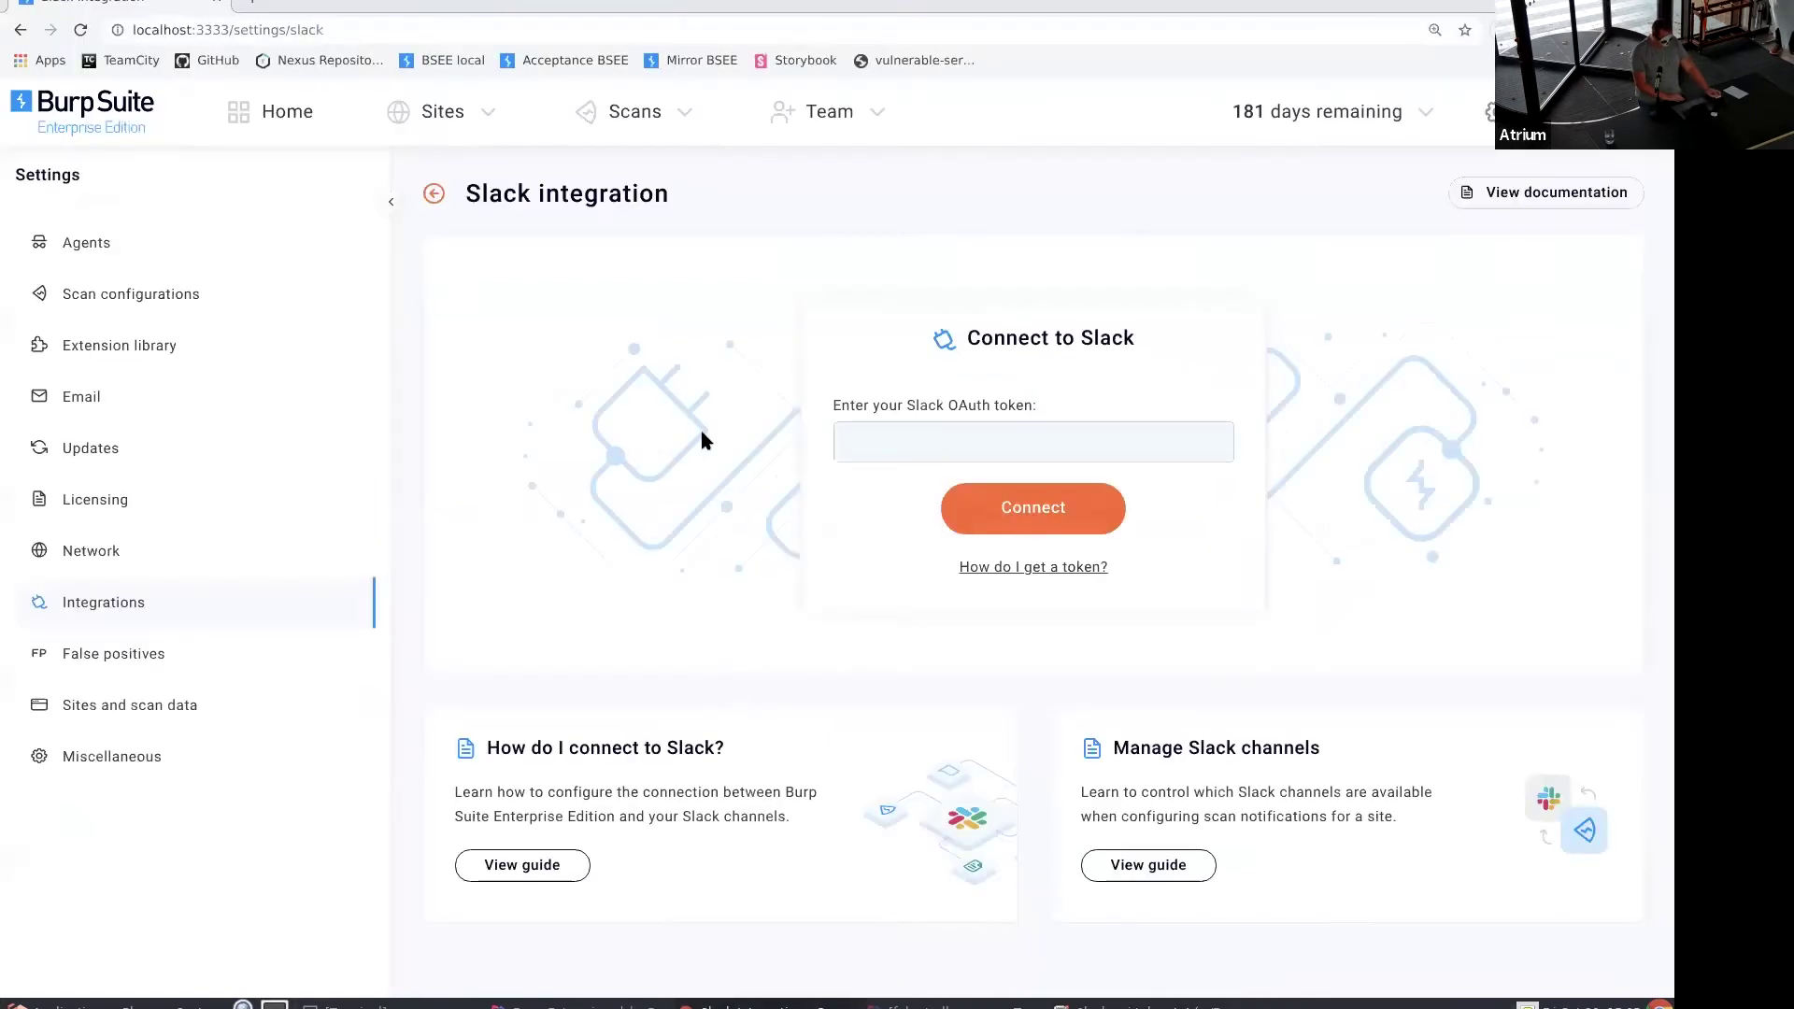
Paste the copied OAuth token and connect Burp Suite to Slack.
click(929, 448)
right_click(930, 448)
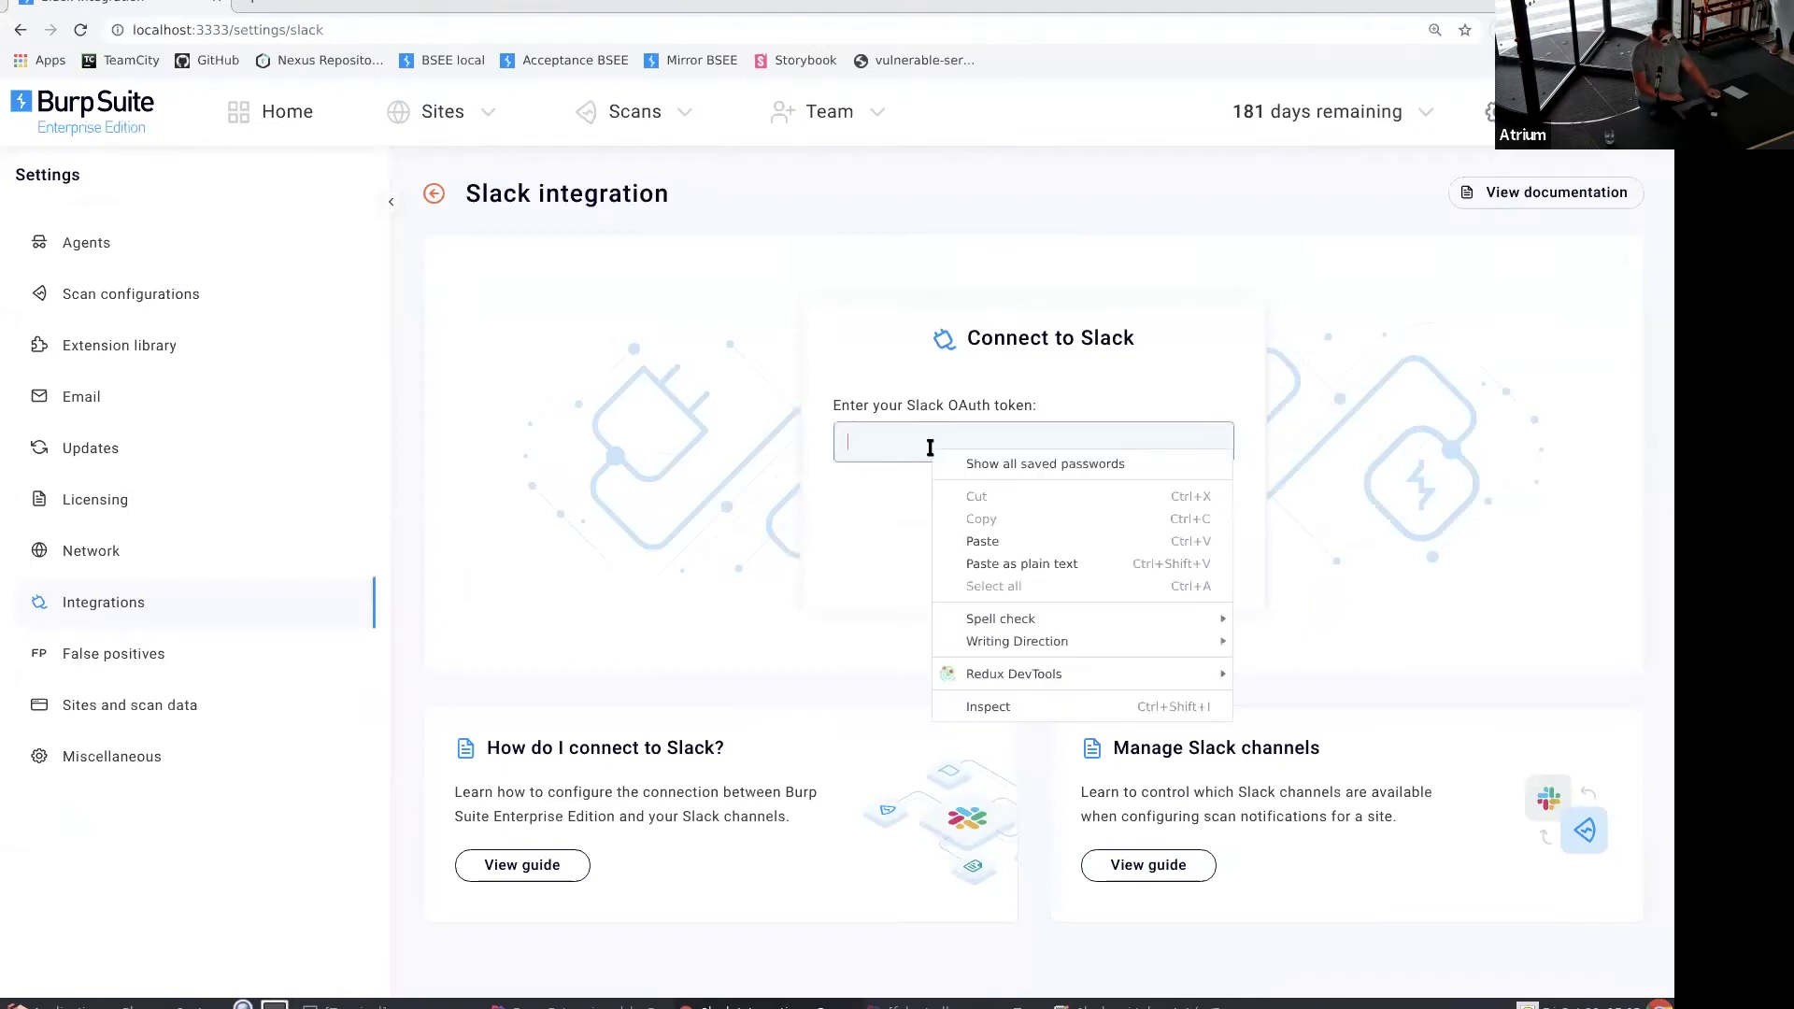
click(1019, 542)
click(1028, 518)
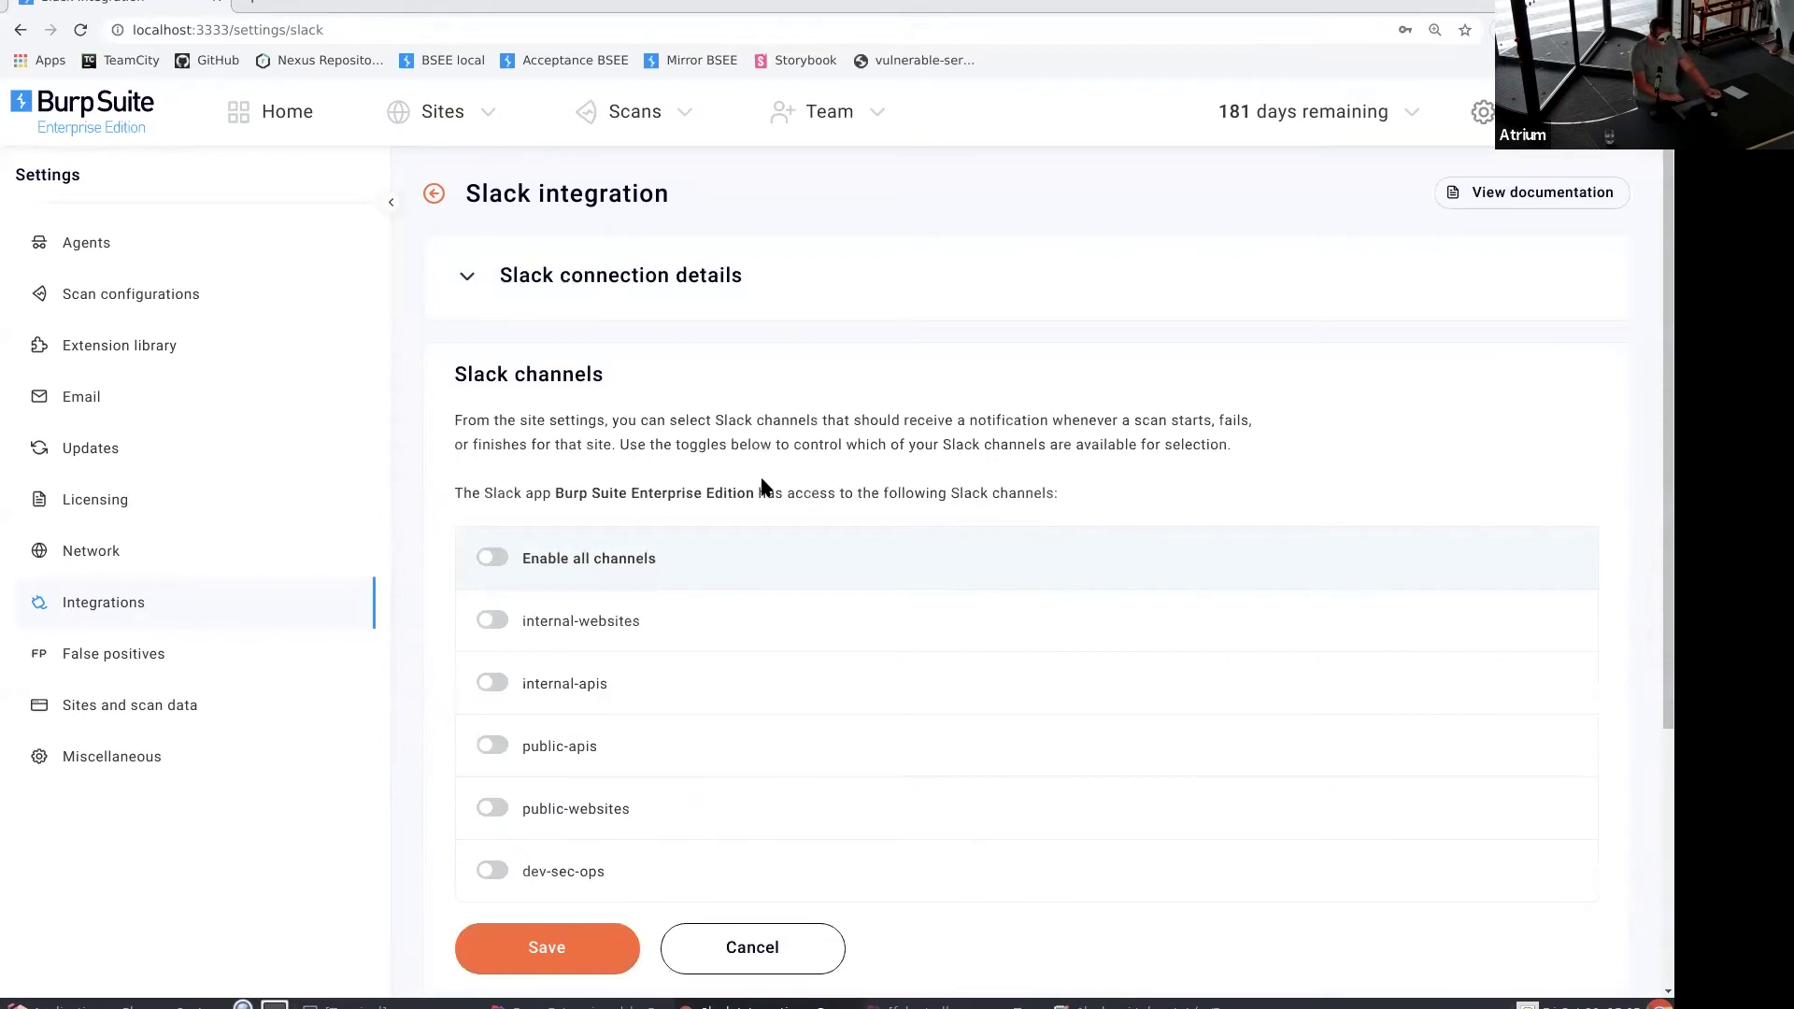
Enable all Slack channels except internal-apis and public-websites, and save.
scroll(760, 482, down, 1)
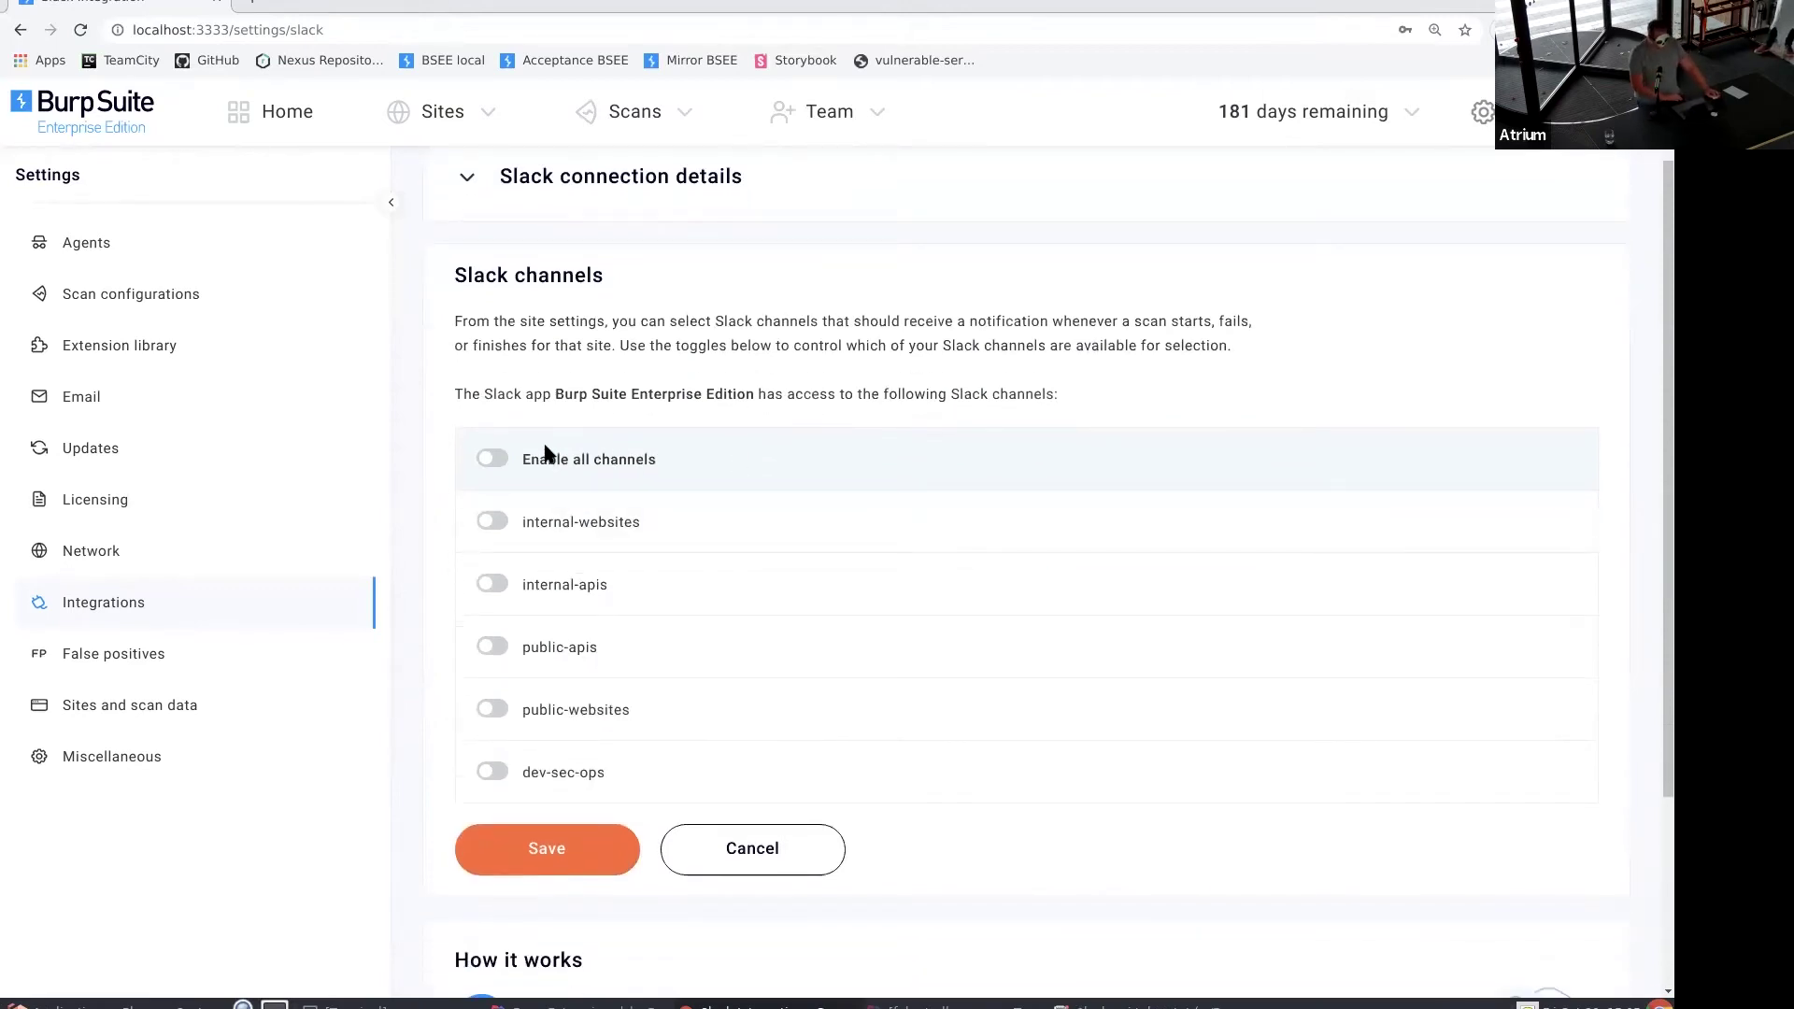
click(492, 461)
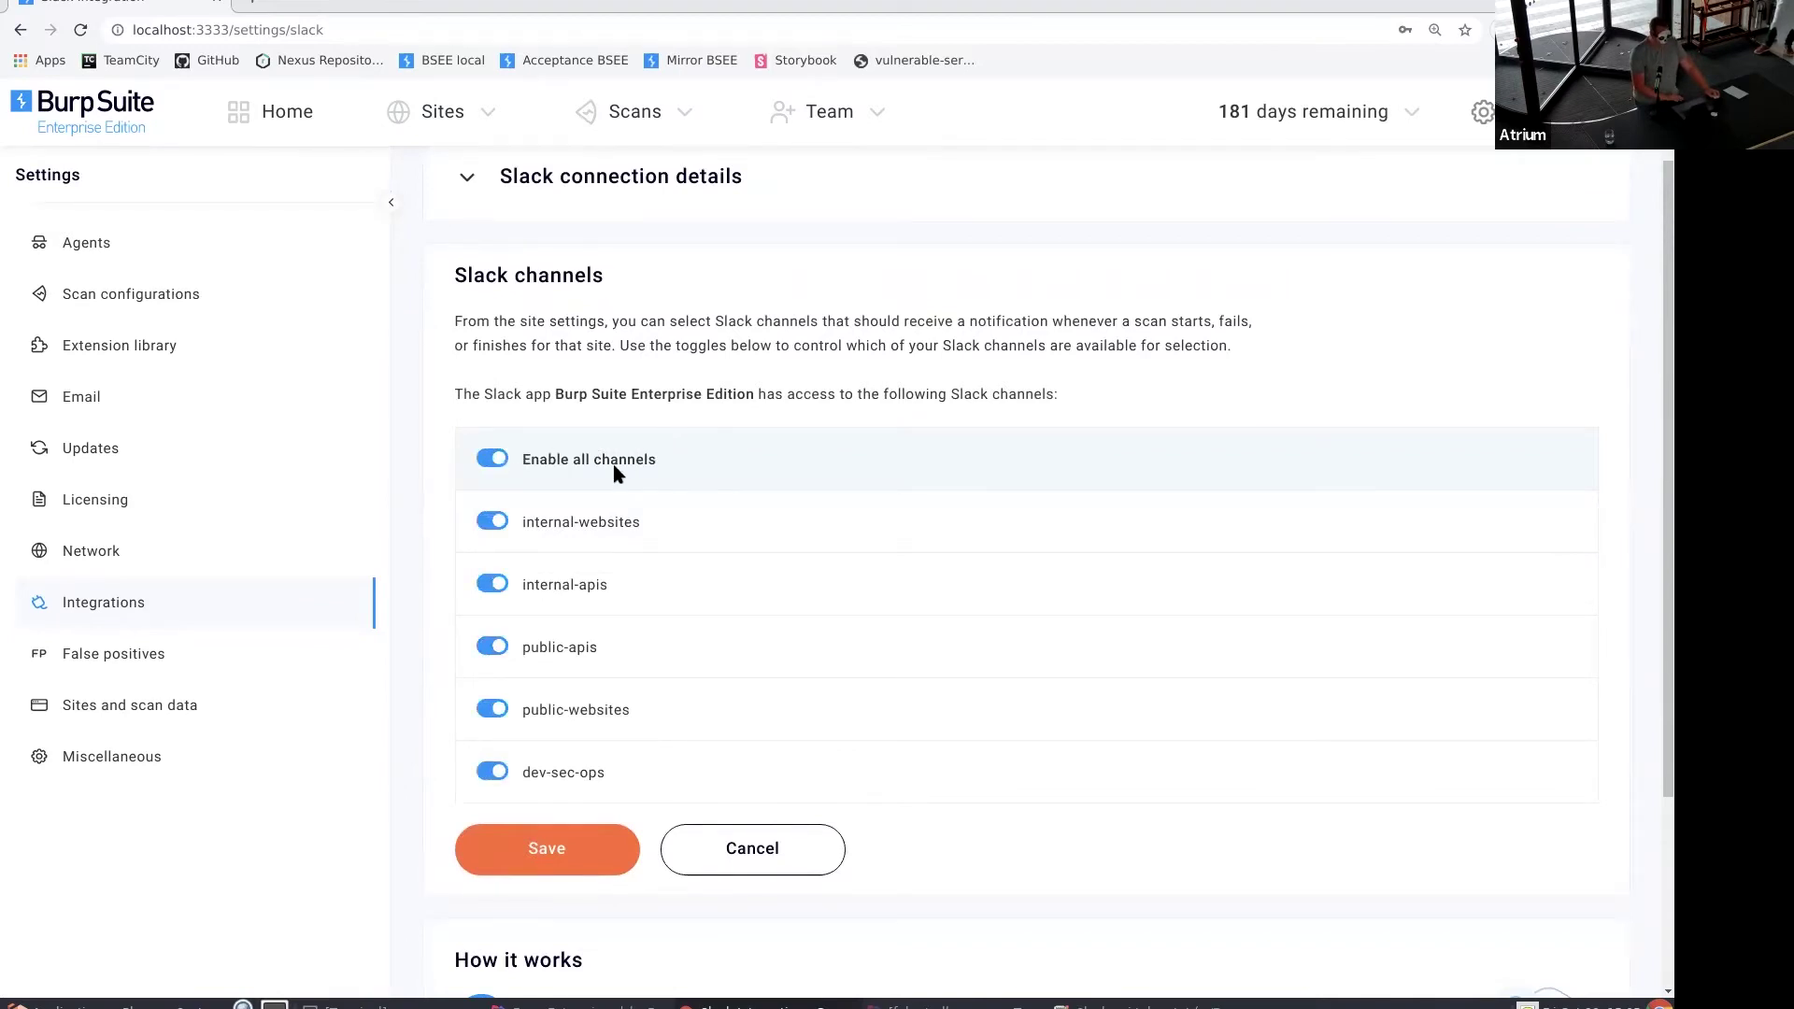
click(484, 586)
click(757, 684)
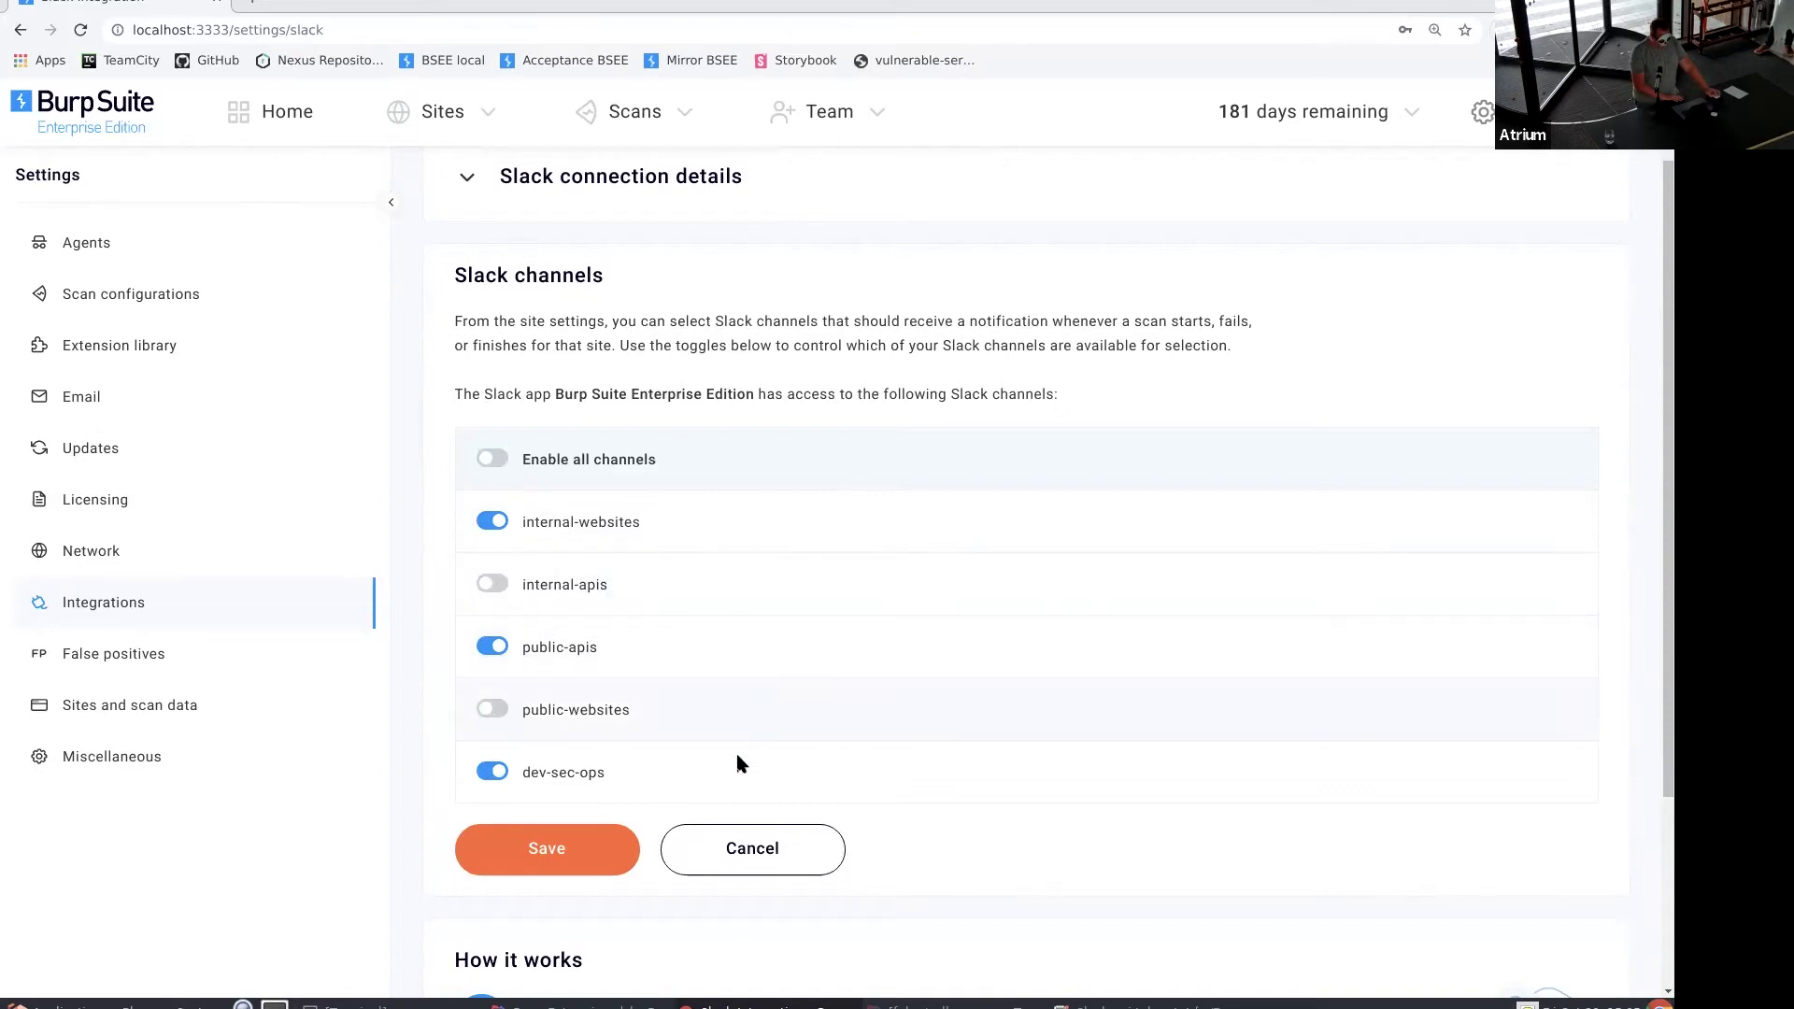
click(568, 849)
click(488, 111)
Open First Order's Details from All sites and check its empty Slack notification settings.
click(302, 180)
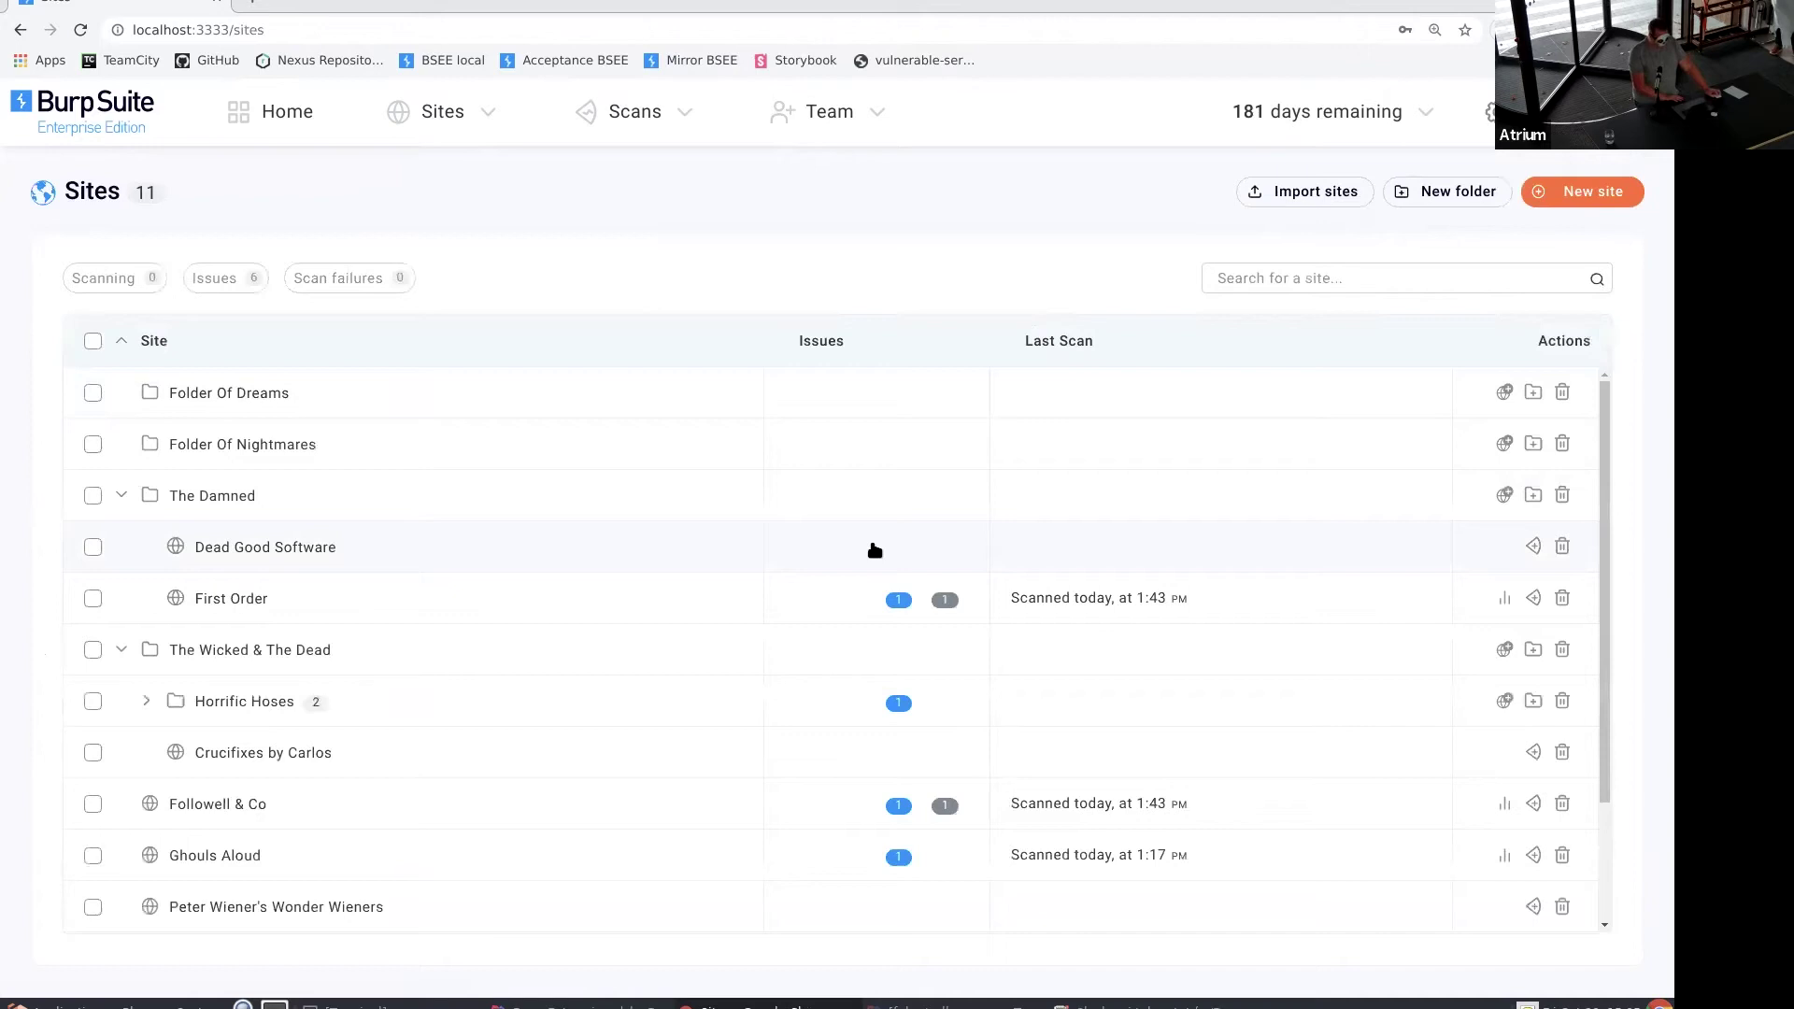
click(234, 601)
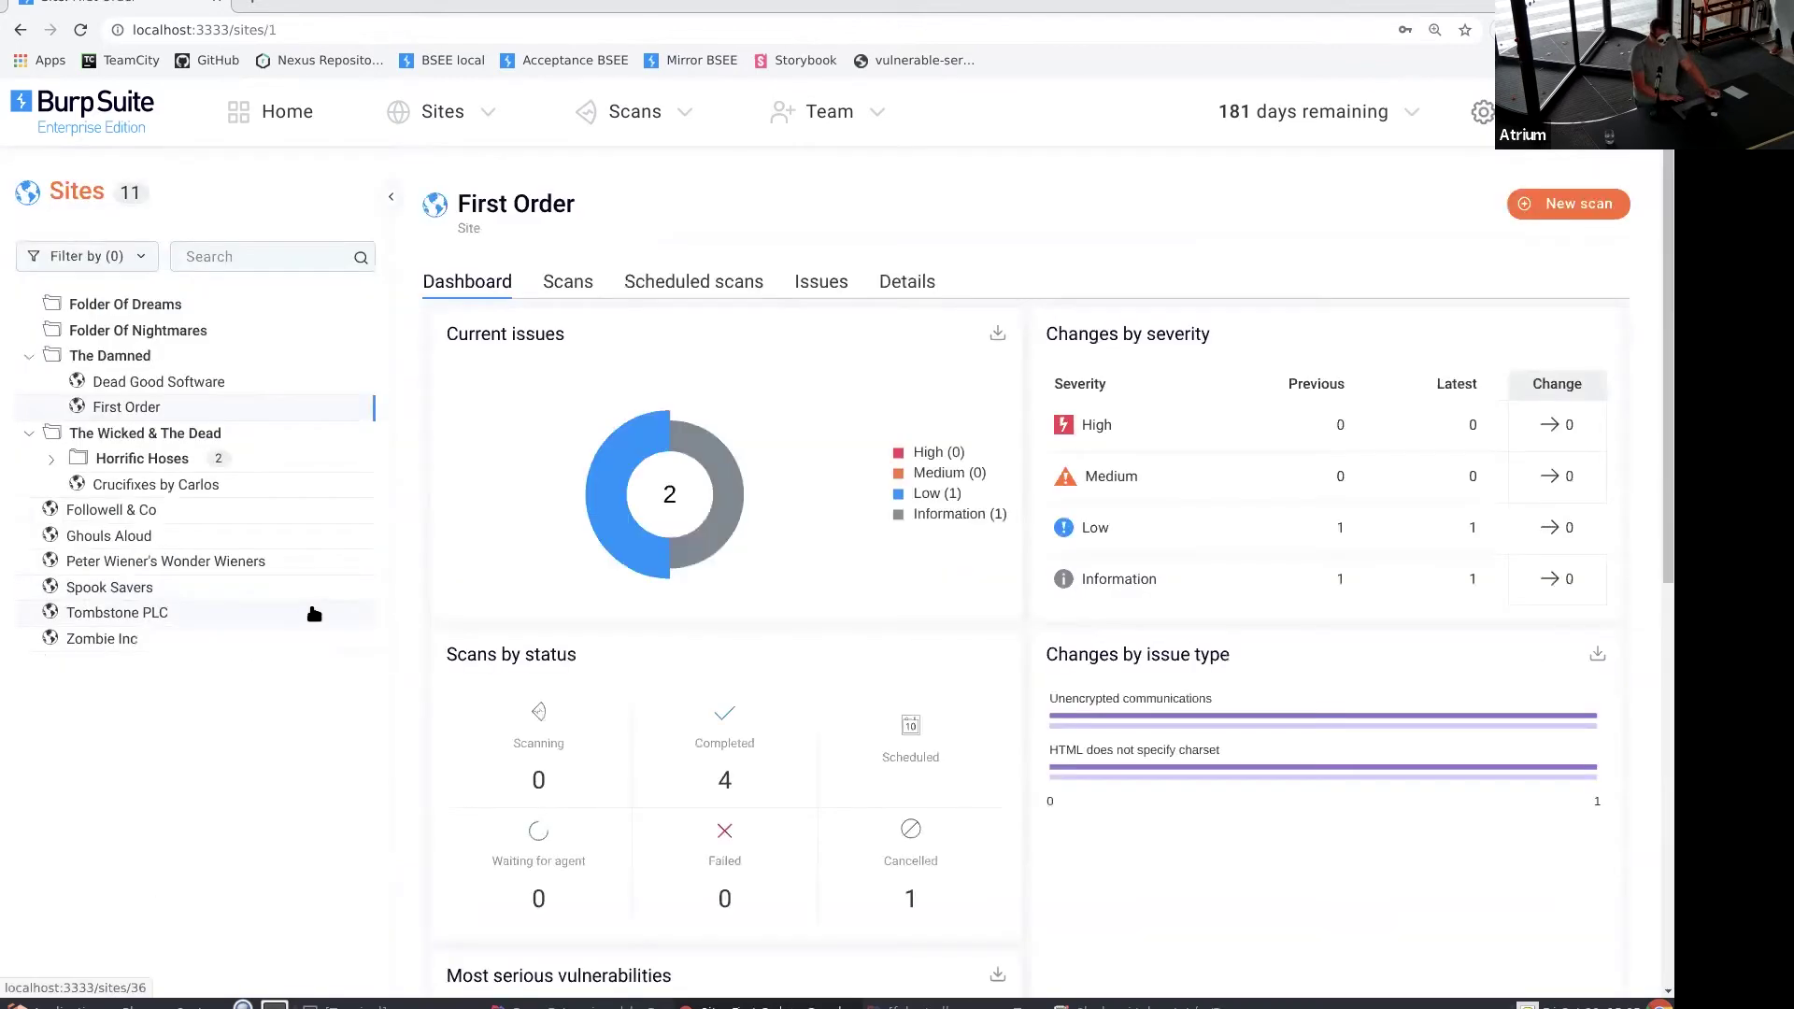
click(912, 282)
scroll(998, 428, down, 7)
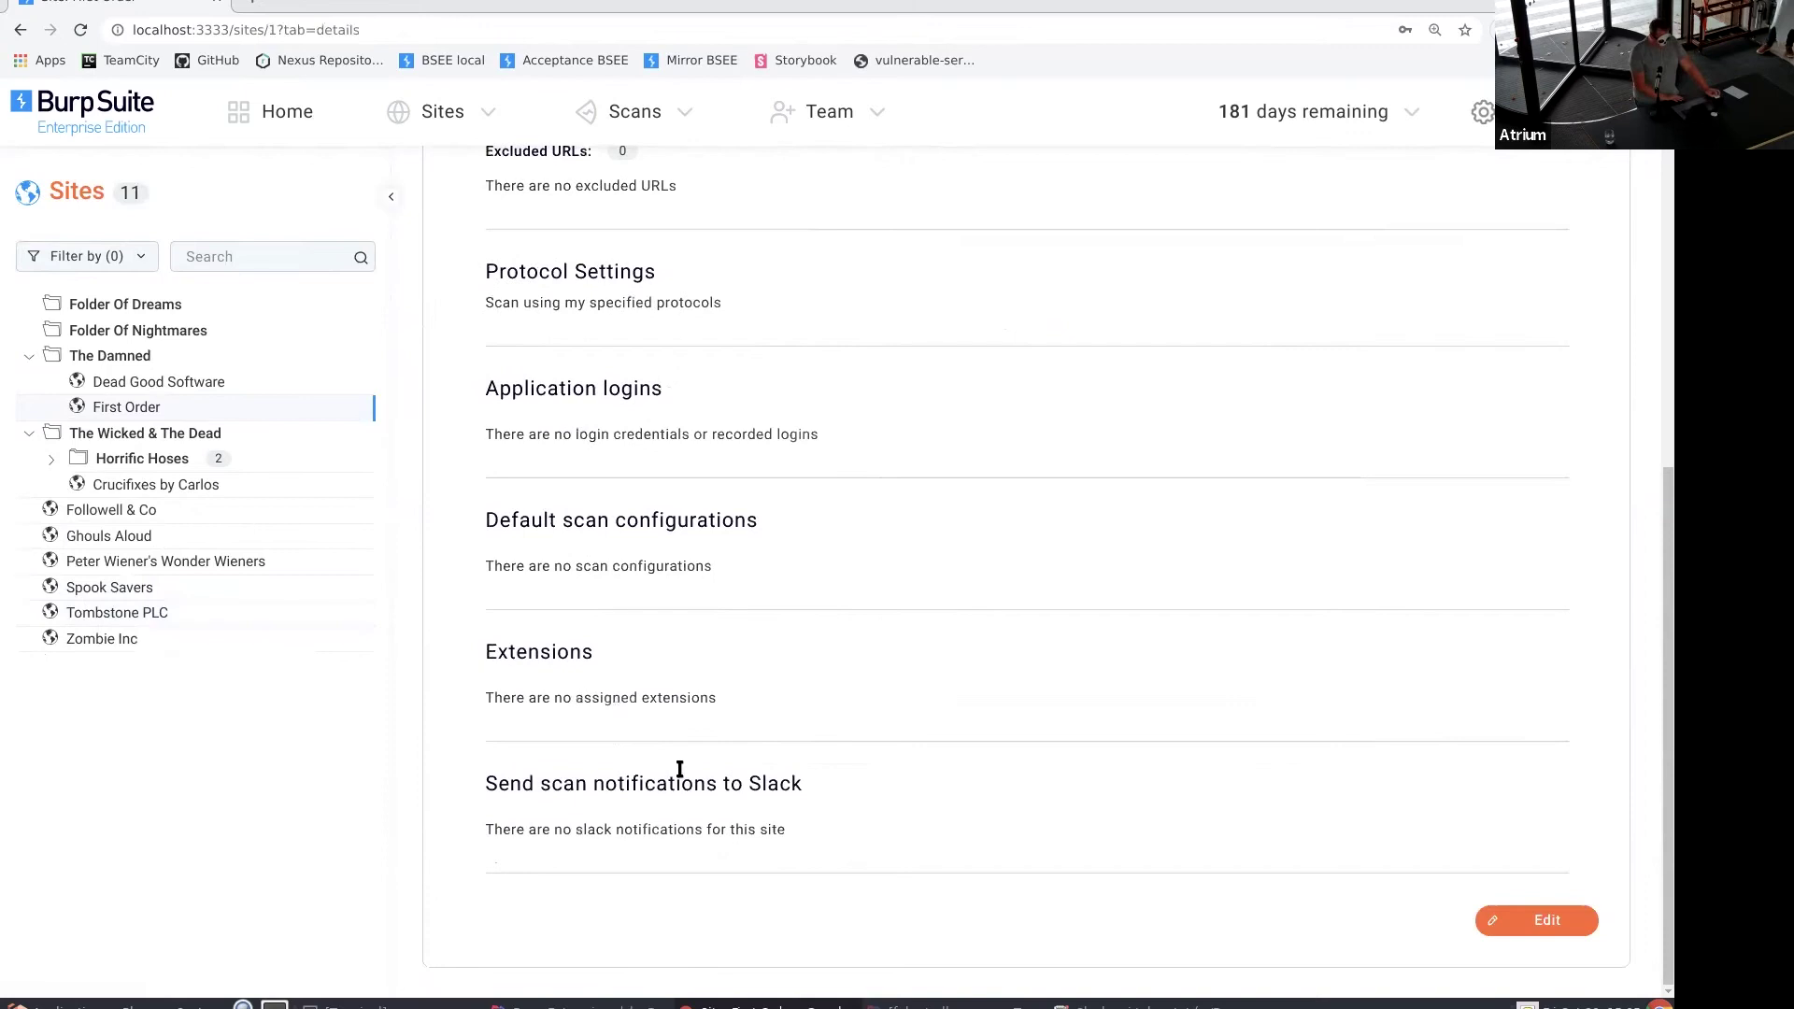
drag(536, 824, 748, 829)
click(883, 871)
Edit First Order to notify the dev-sec-ops and internal-websites Slack channels, and save.
click(1577, 923)
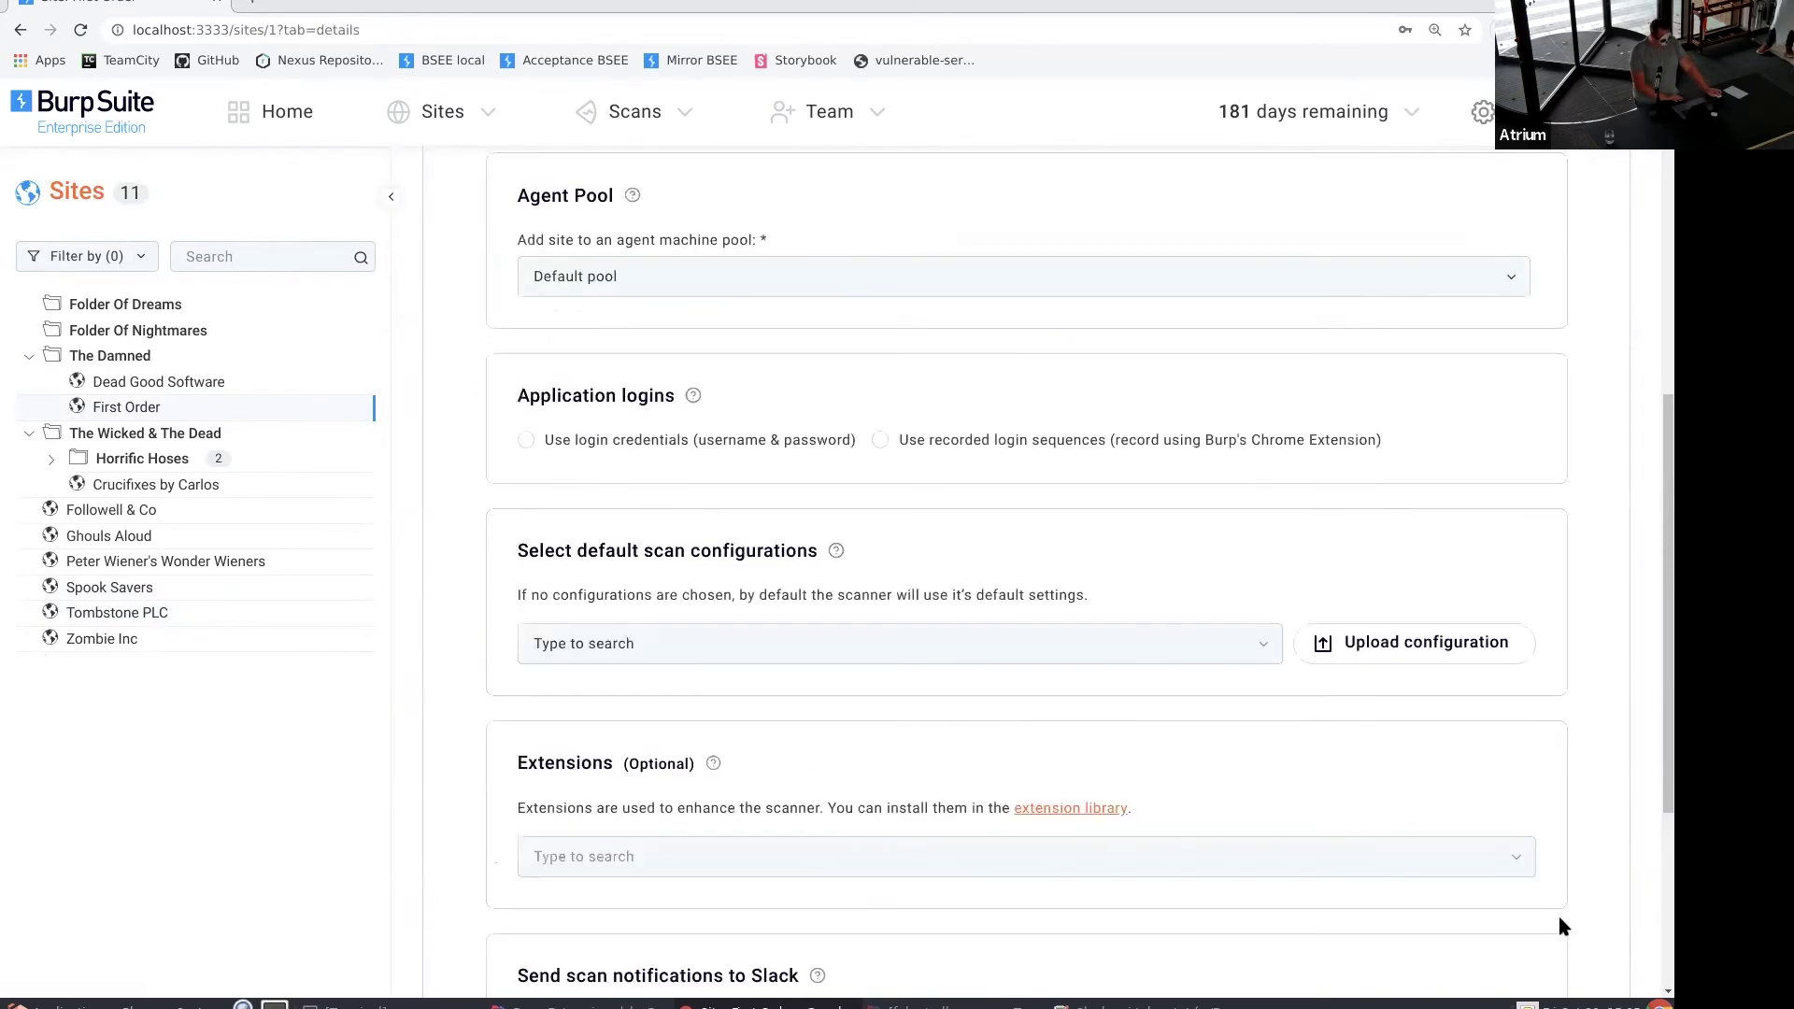
scroll(802, 515, down, 4)
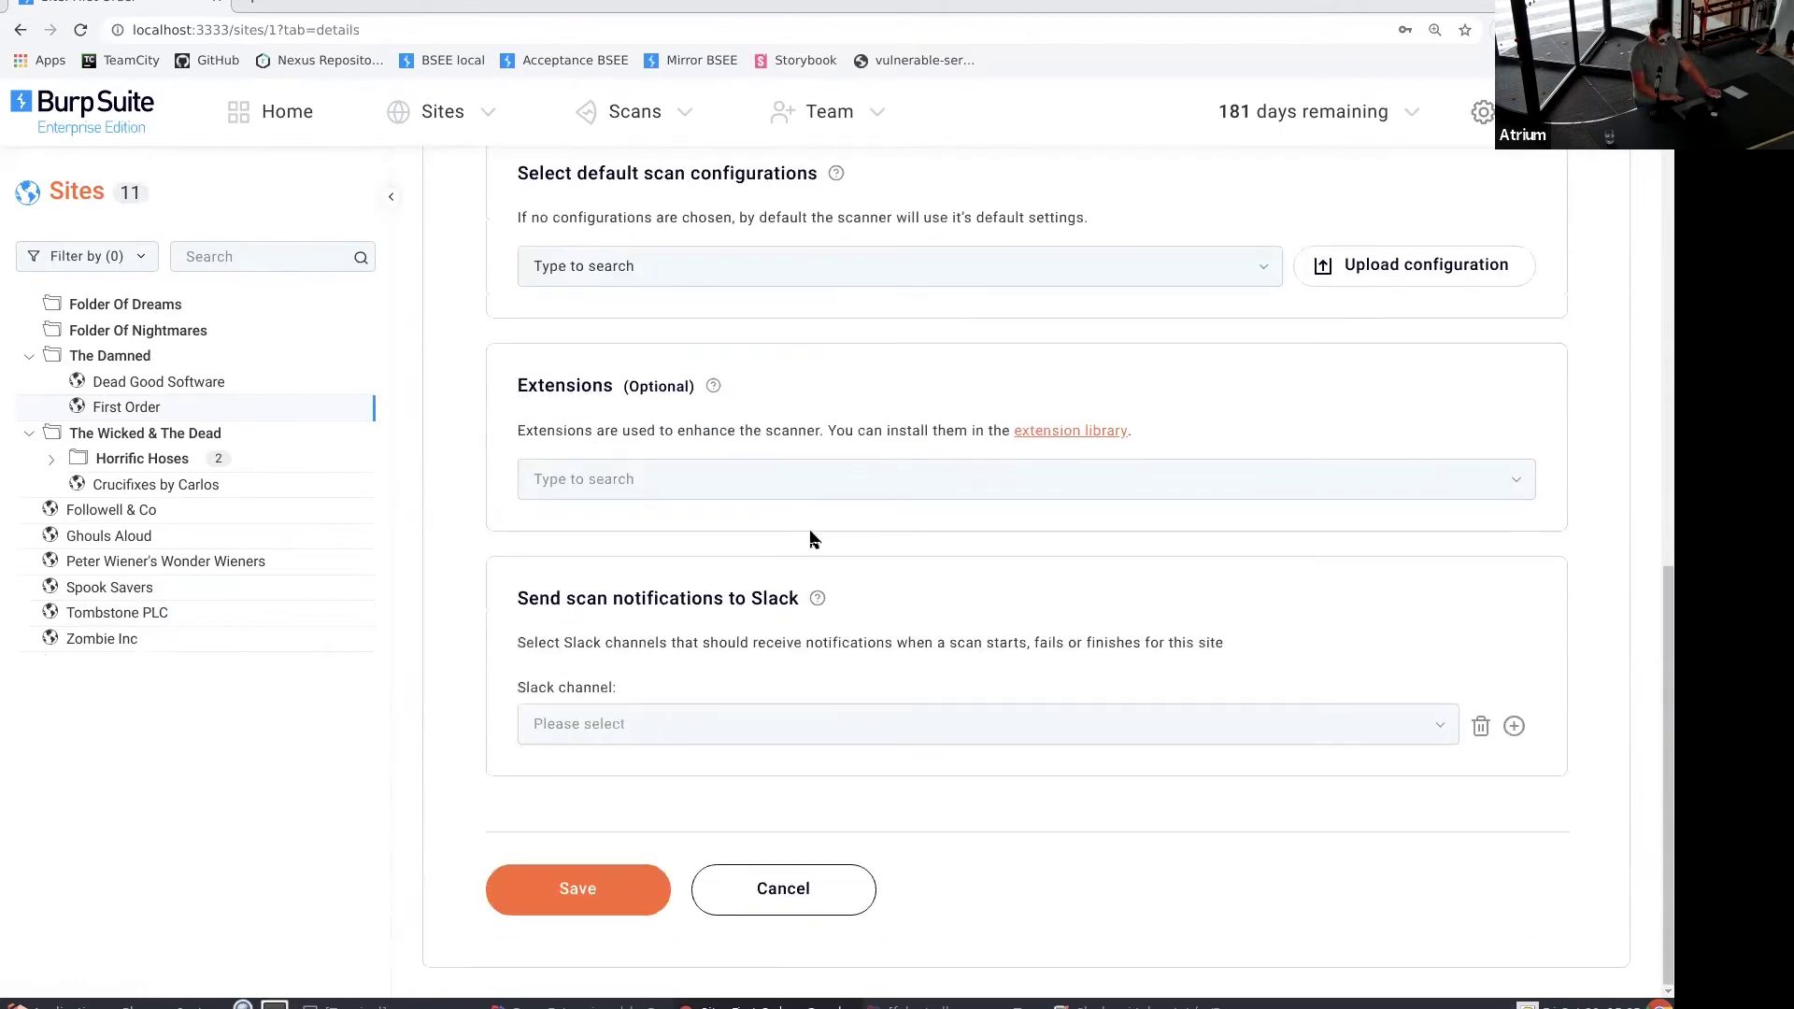
click(793, 731)
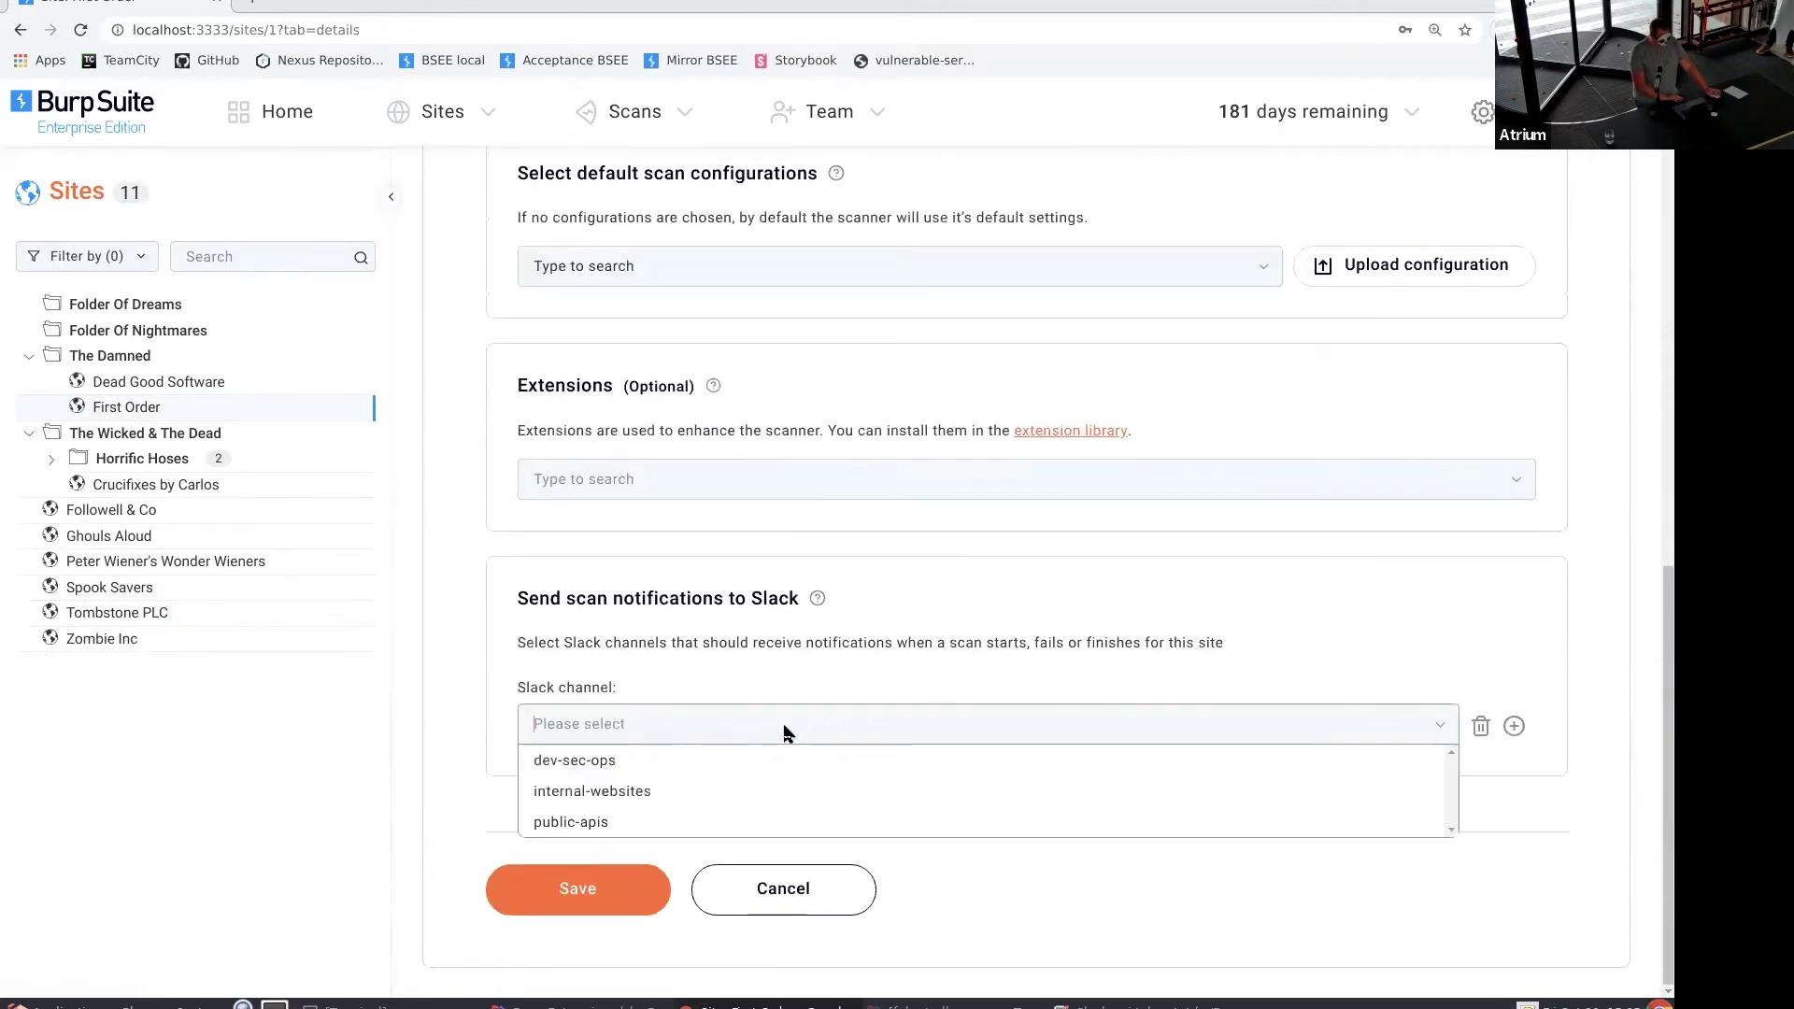
click(614, 764)
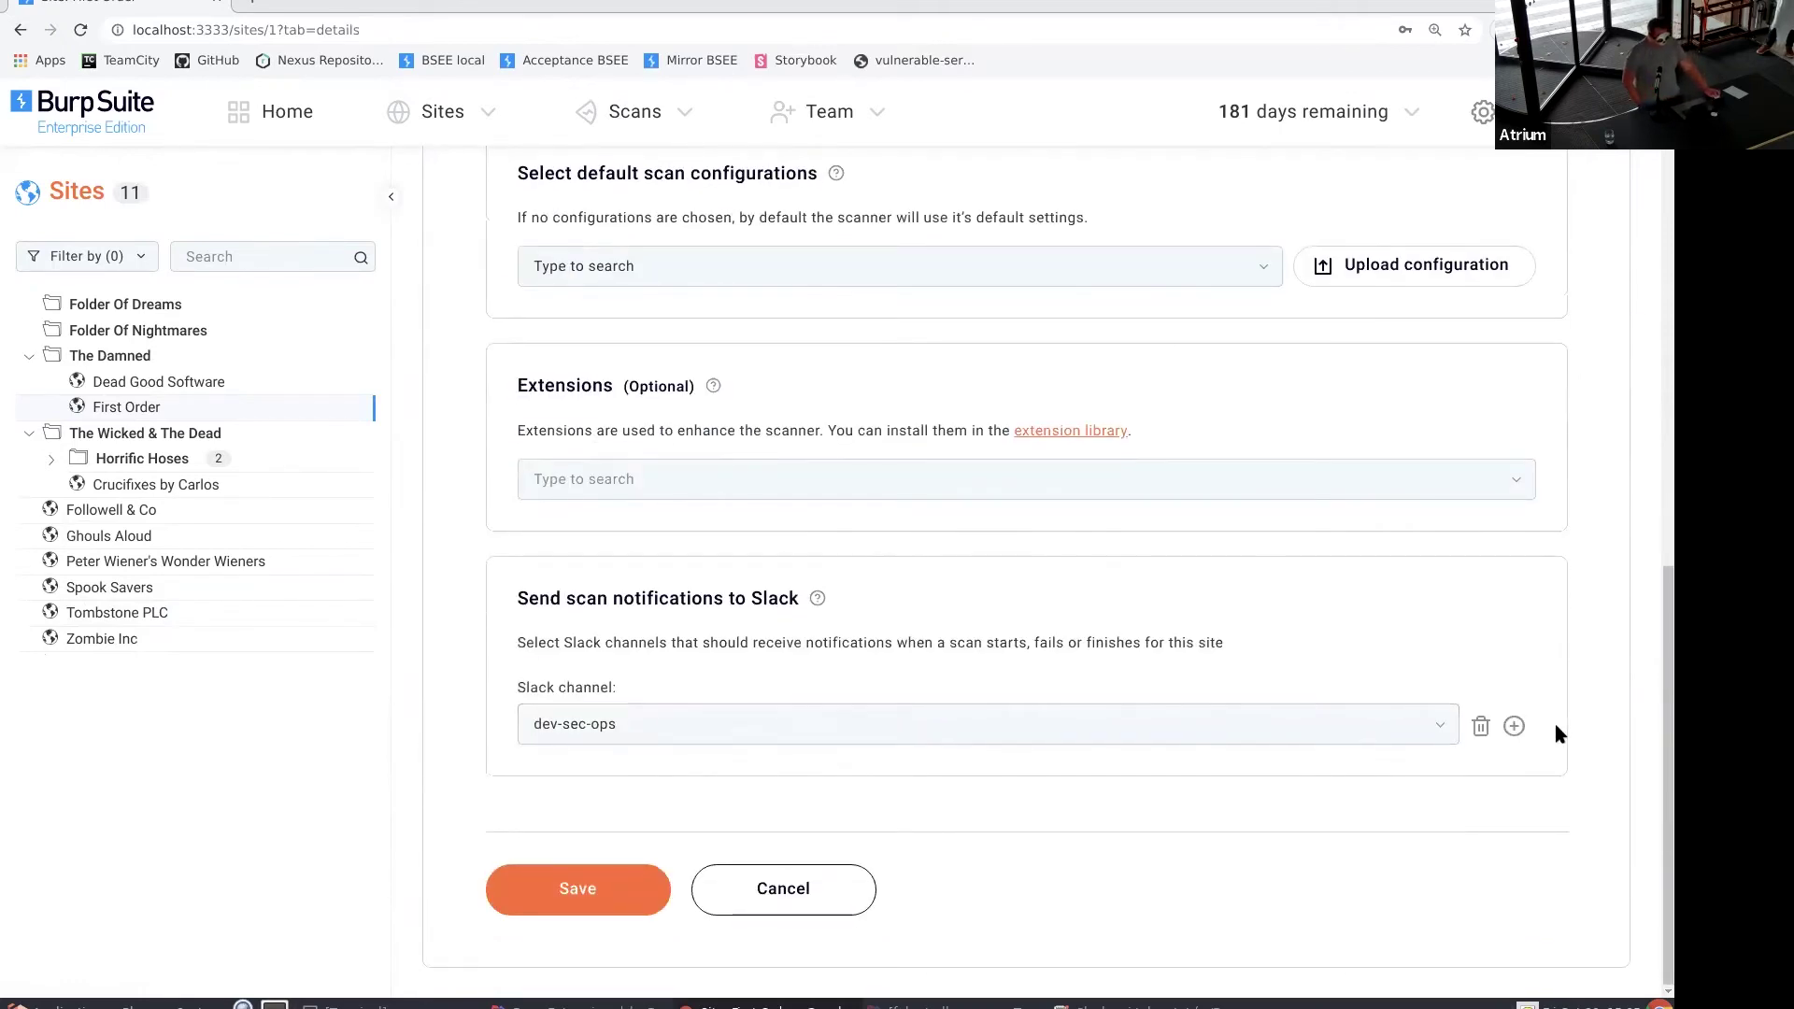
click(1515, 728)
click(776, 785)
click(682, 823)
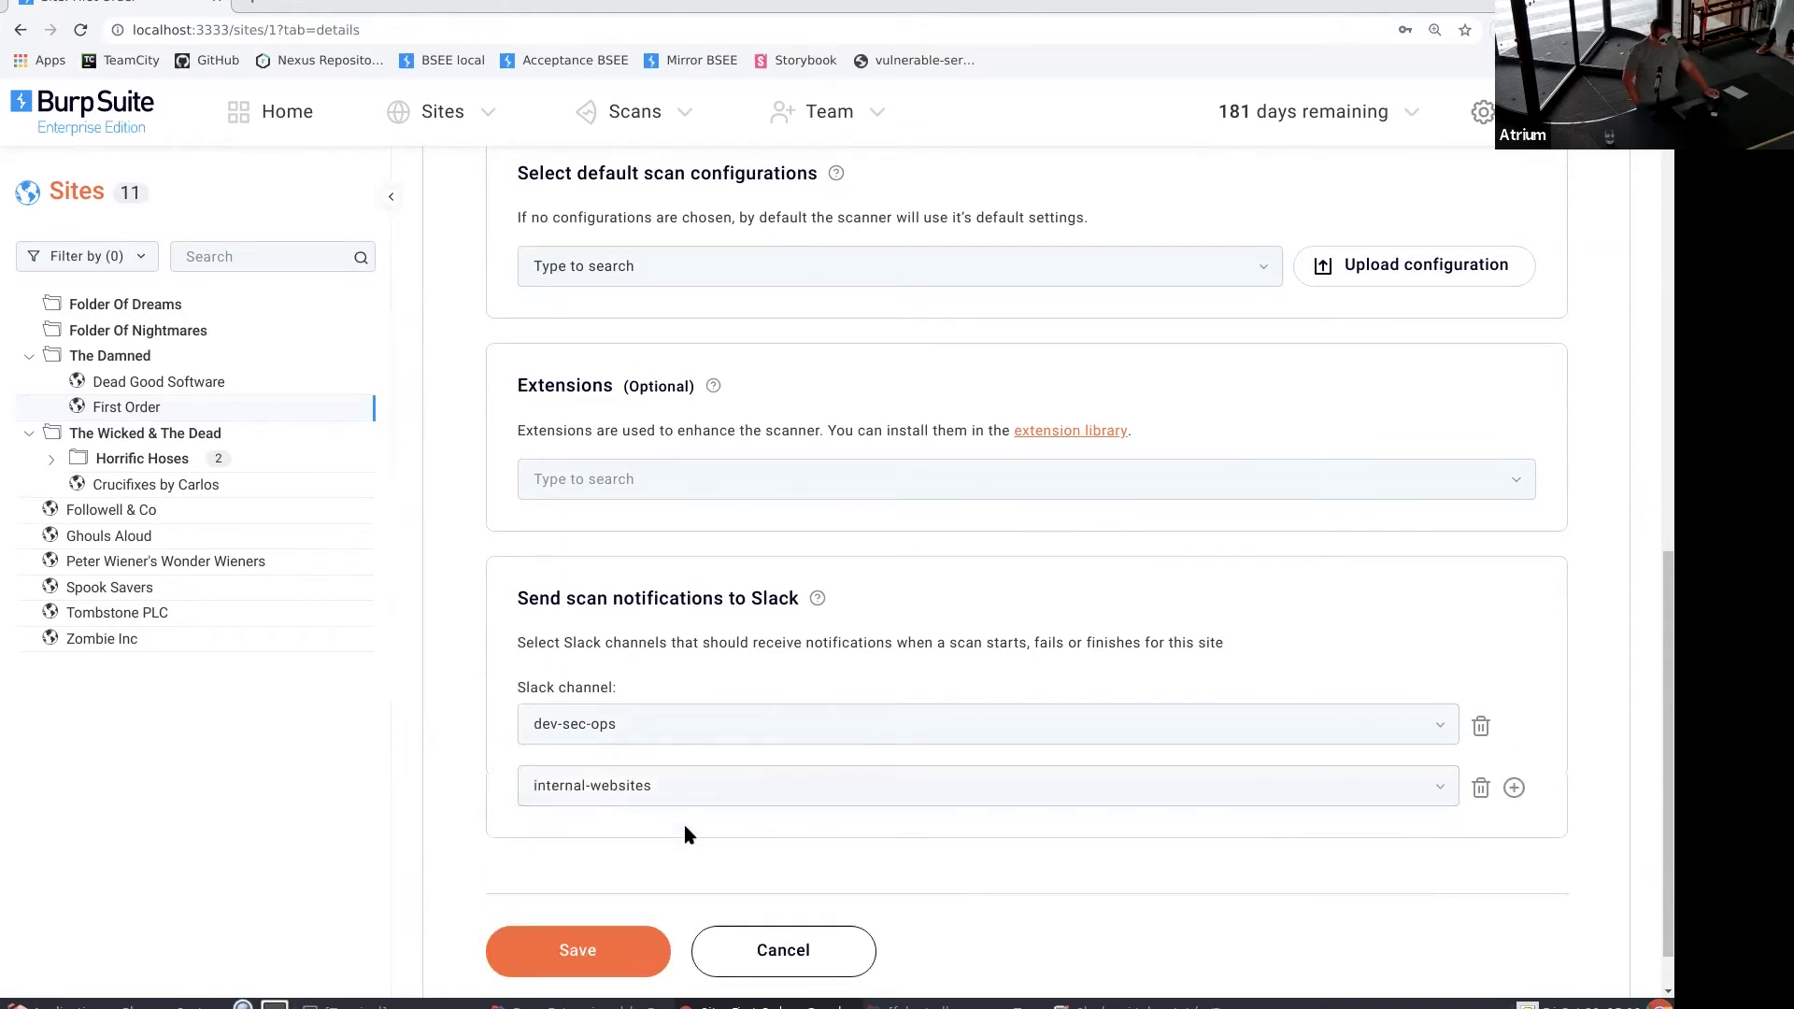
click(608, 963)
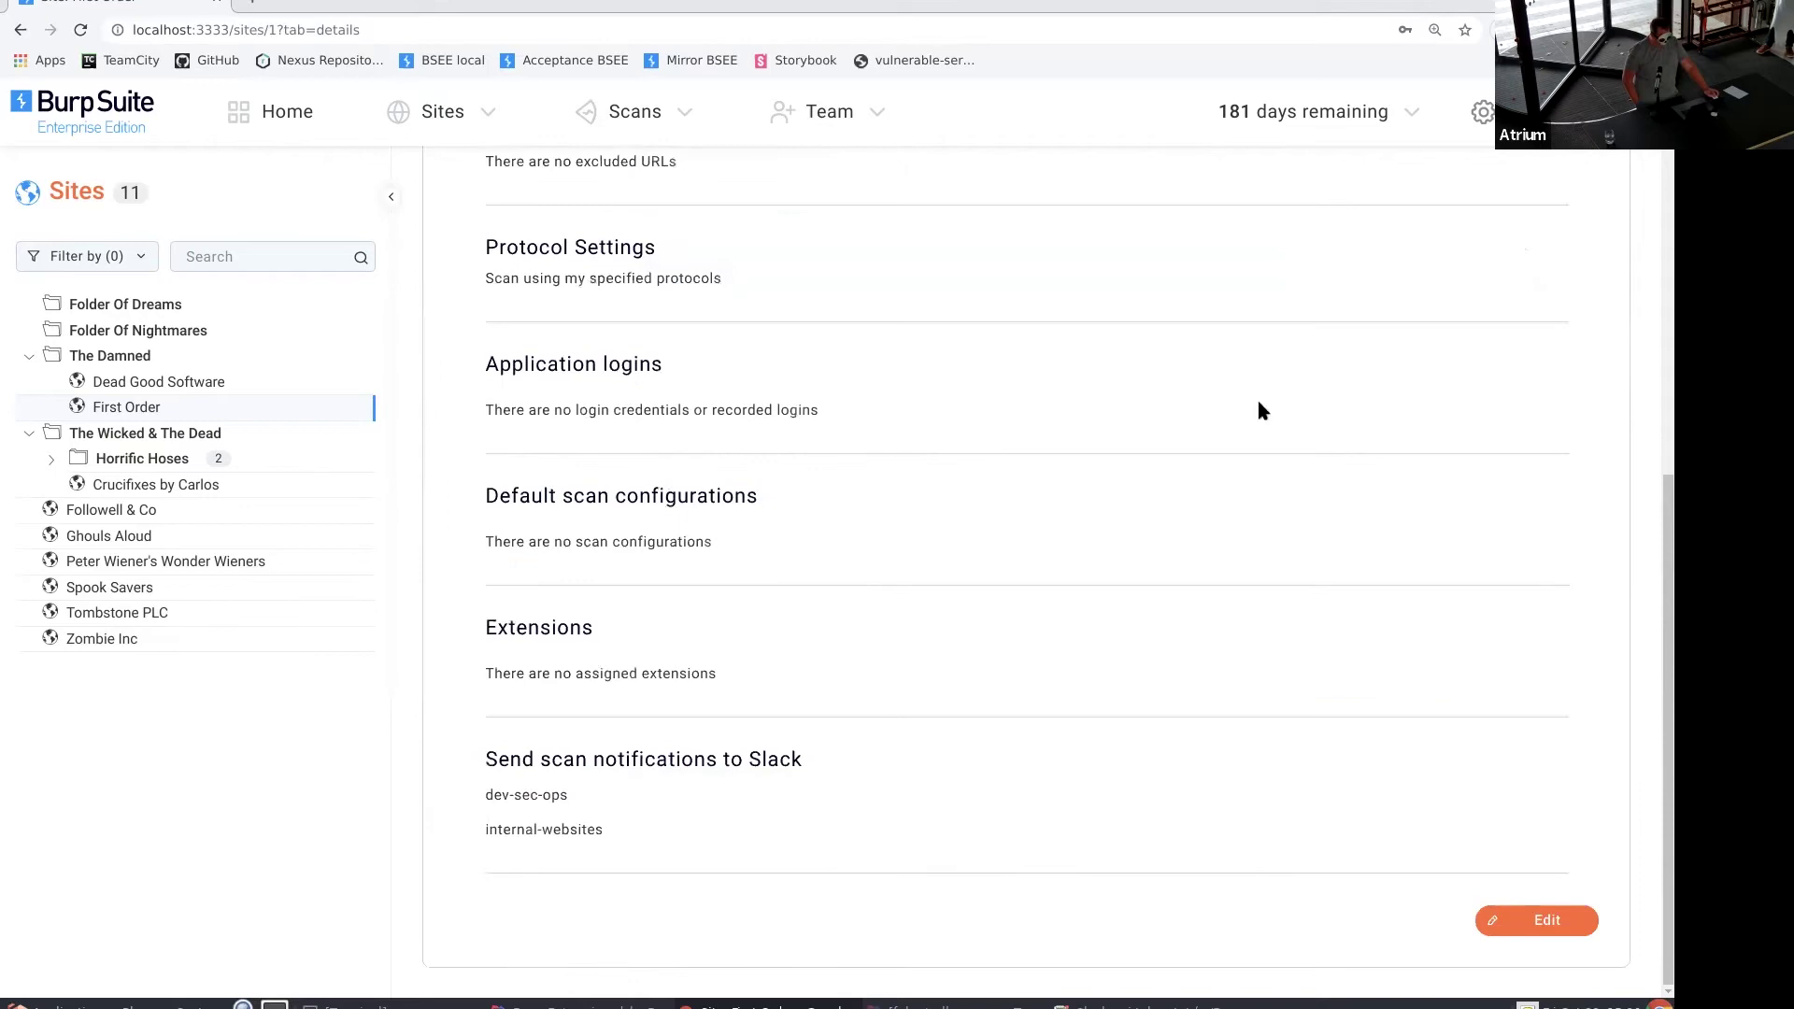
Create and save a new scan for the First Order site.
scroll(1206, 422, up, 8)
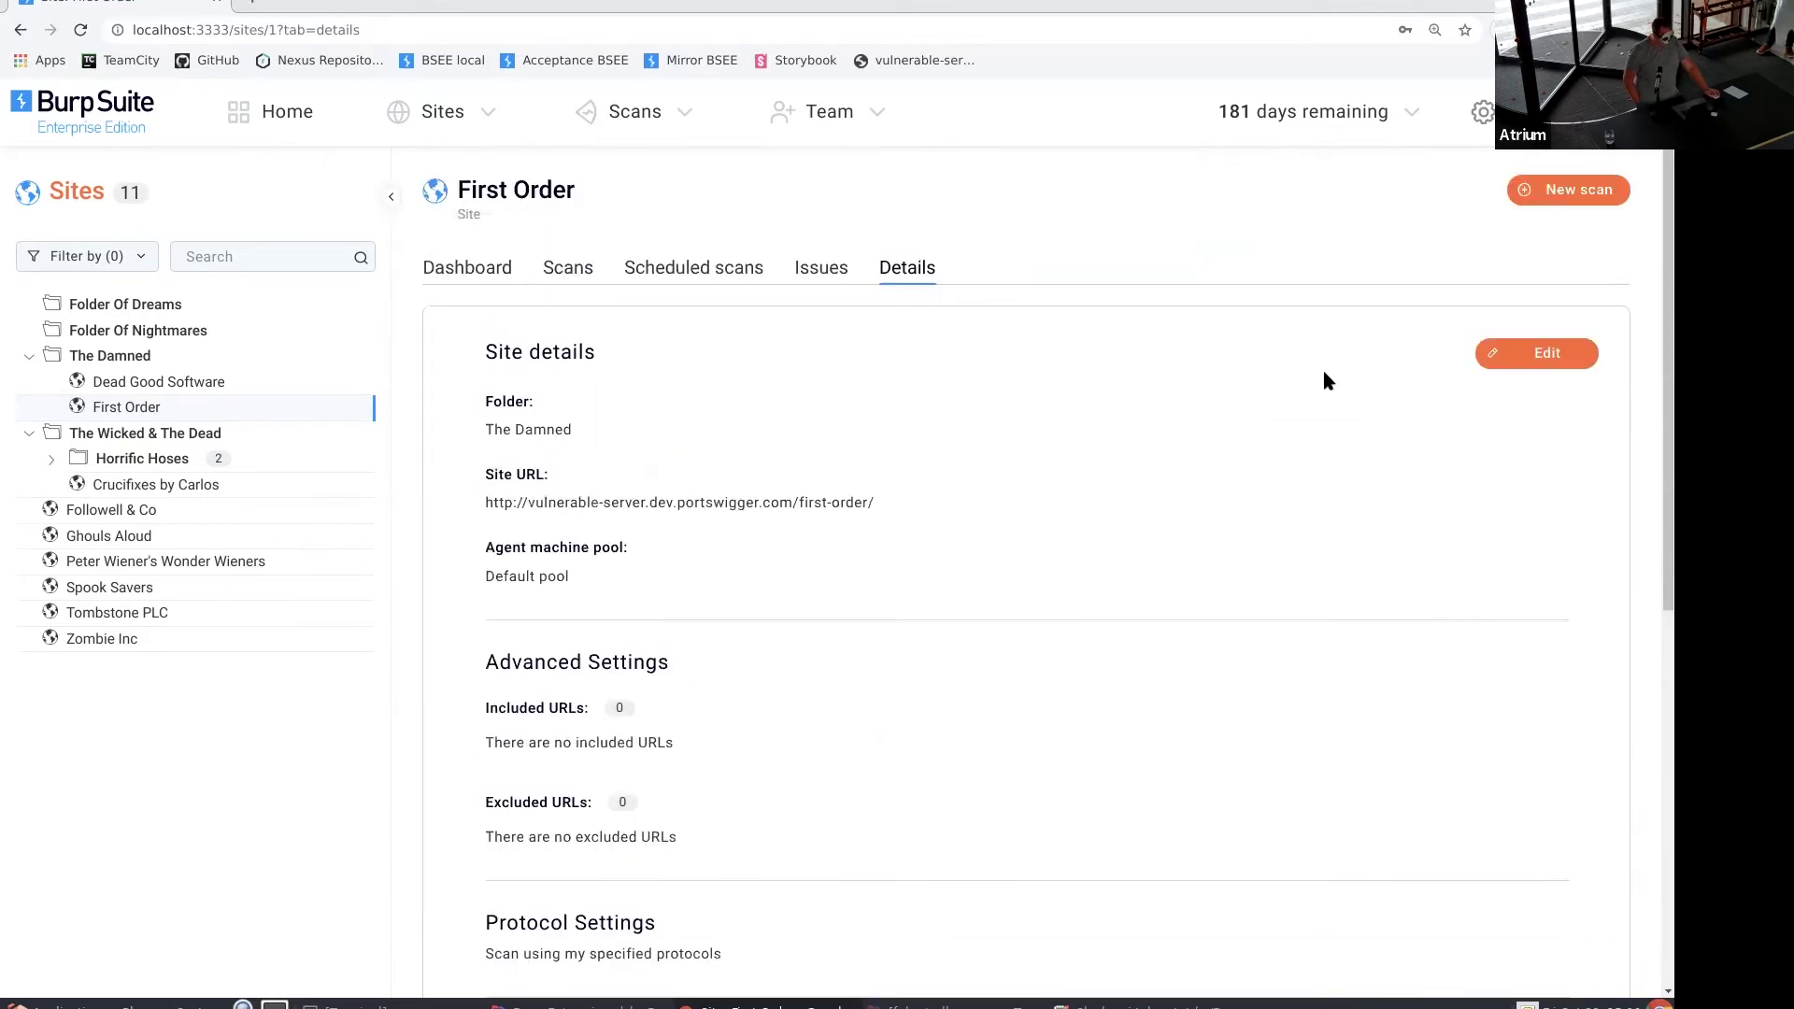
click(1574, 211)
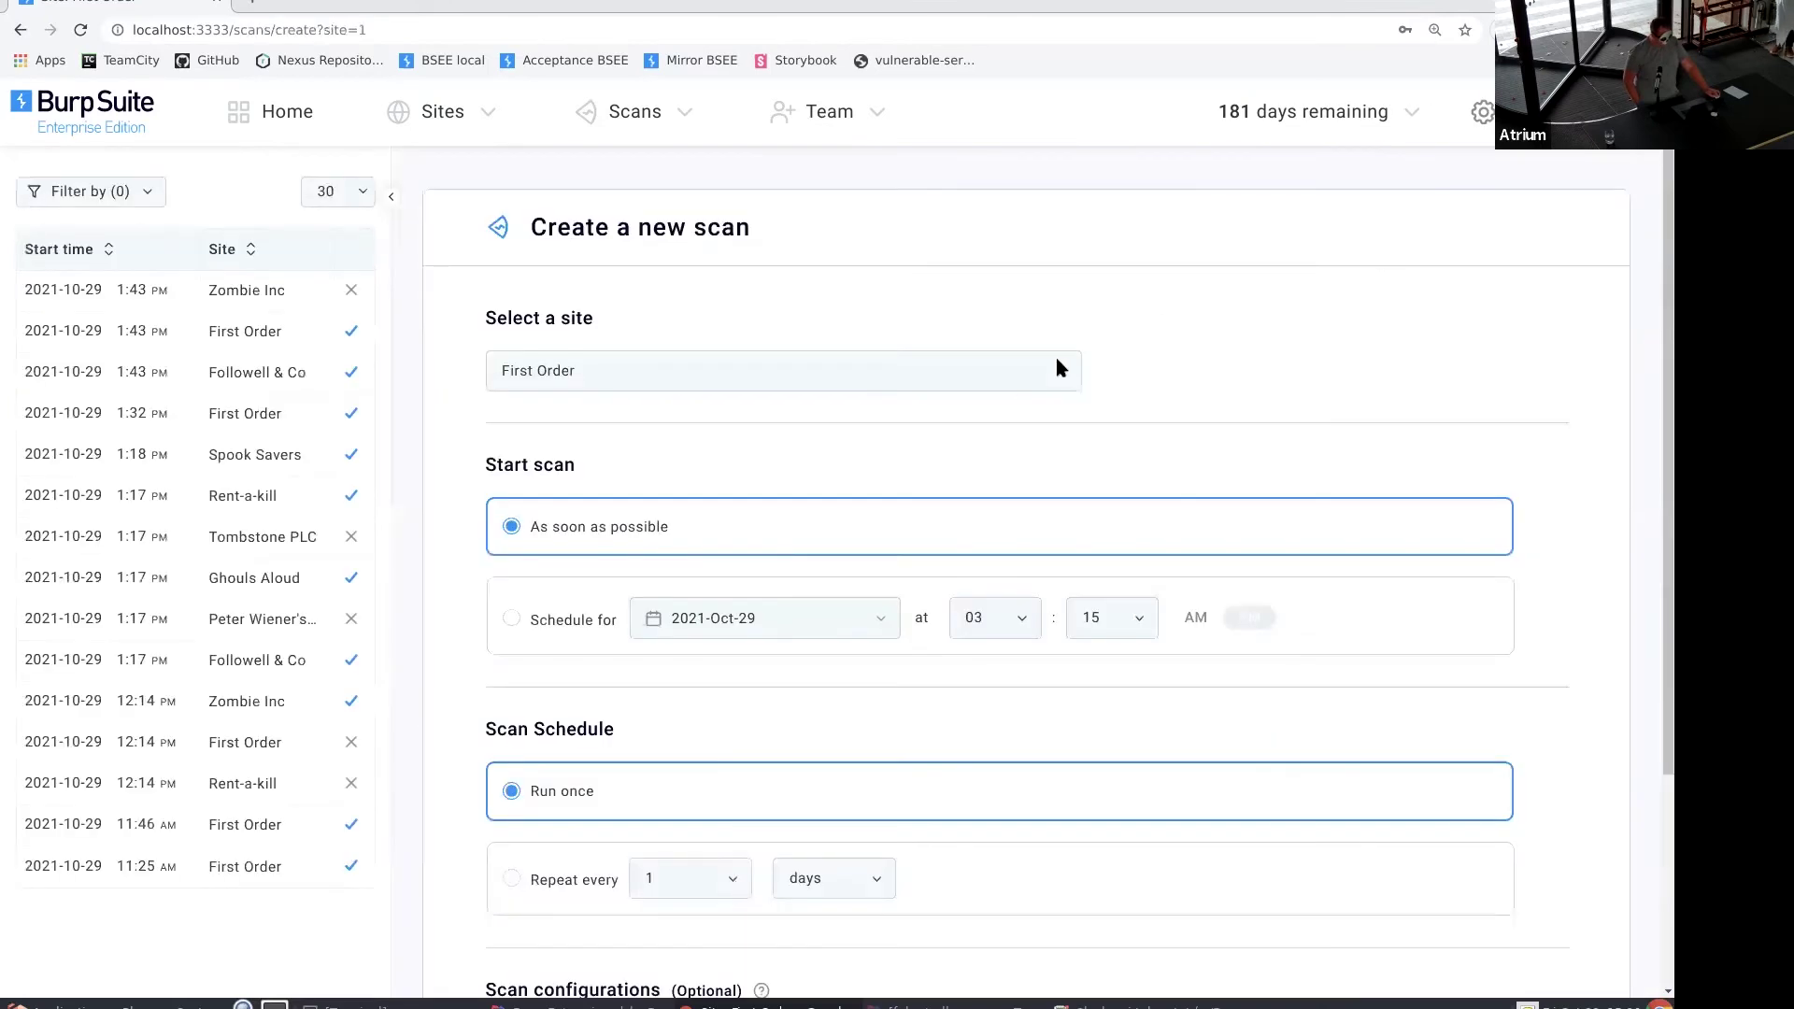
scroll(999, 427, down, 3)
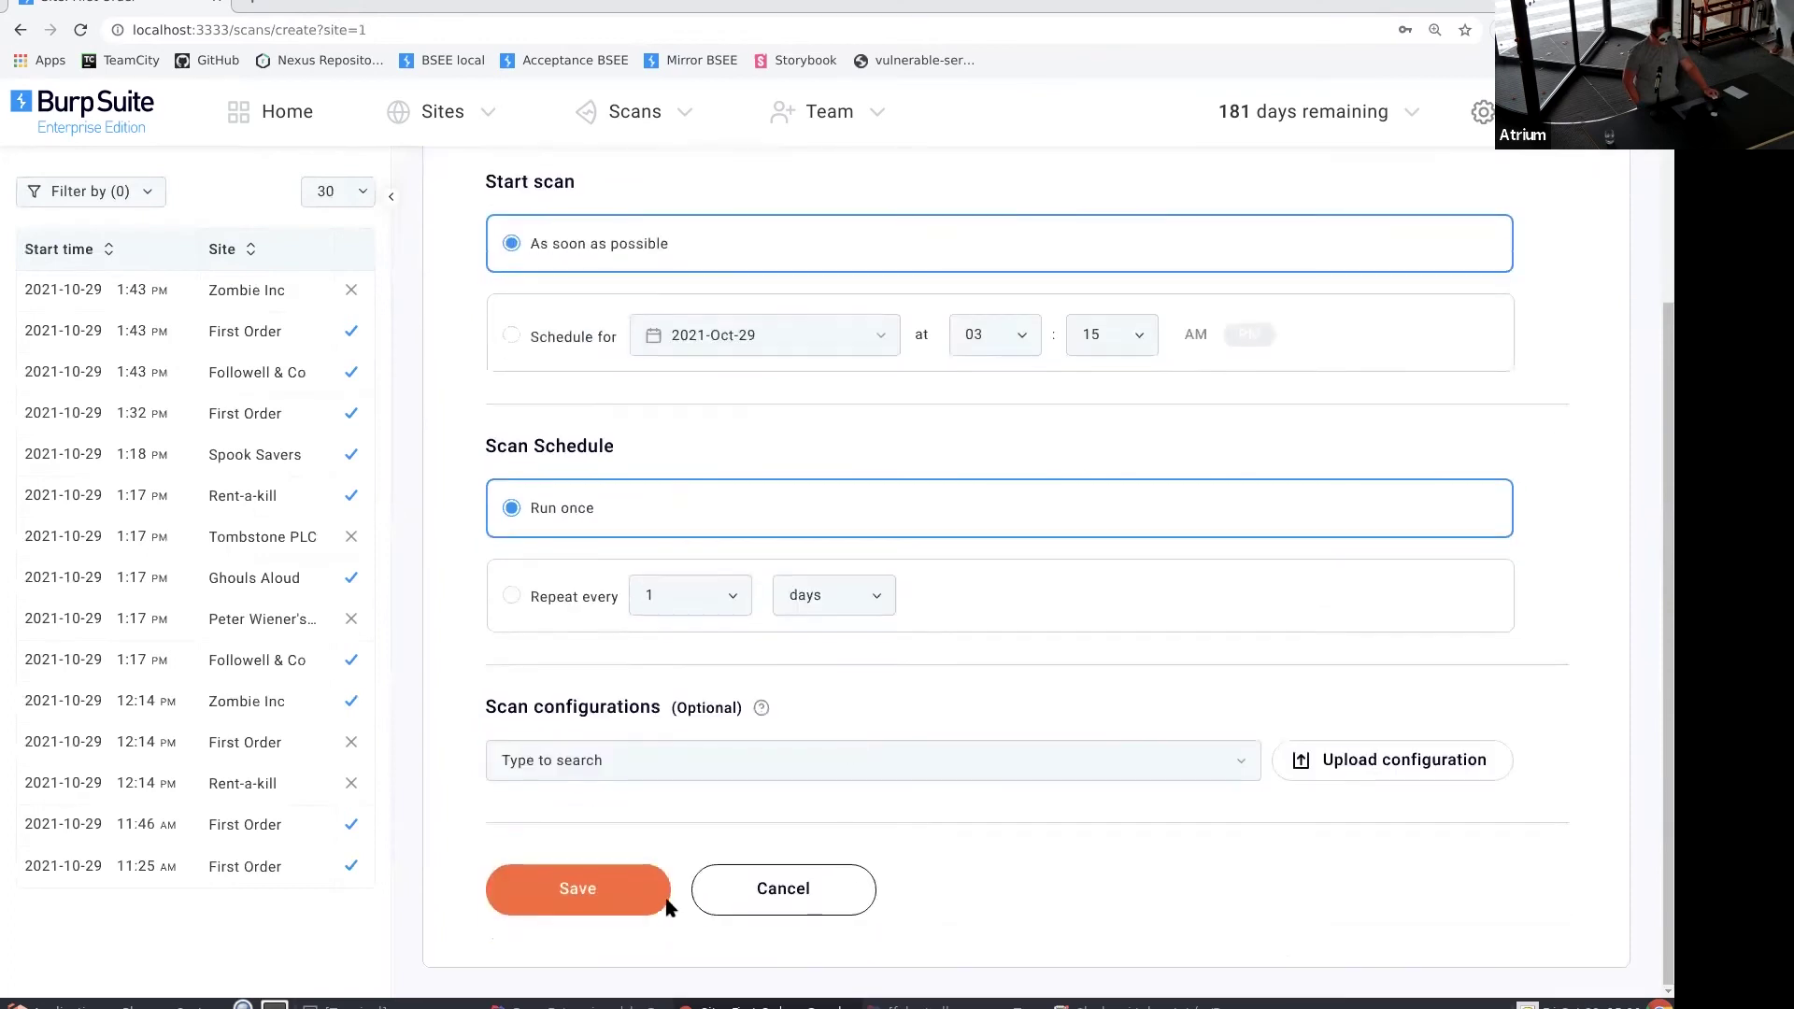
click(641, 889)
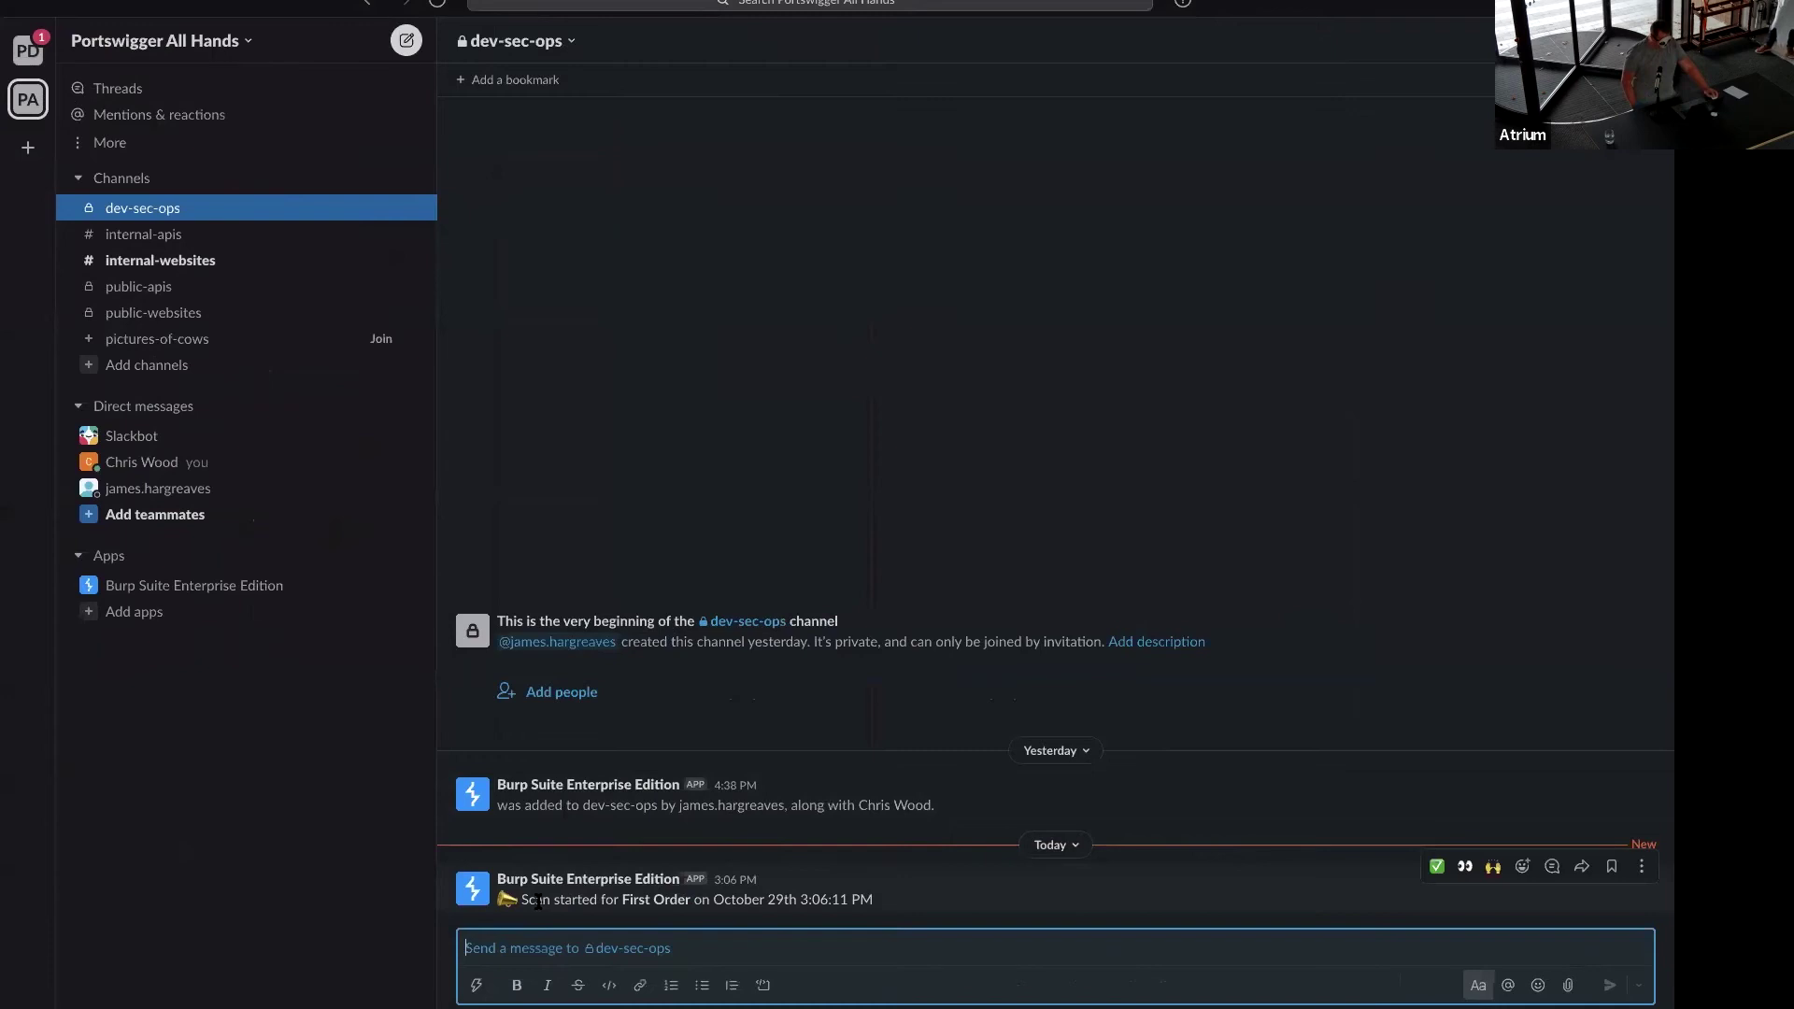
Switch to Slack's dev-sec-ops channel showing the First Order scan-started post.
click(625, 901)
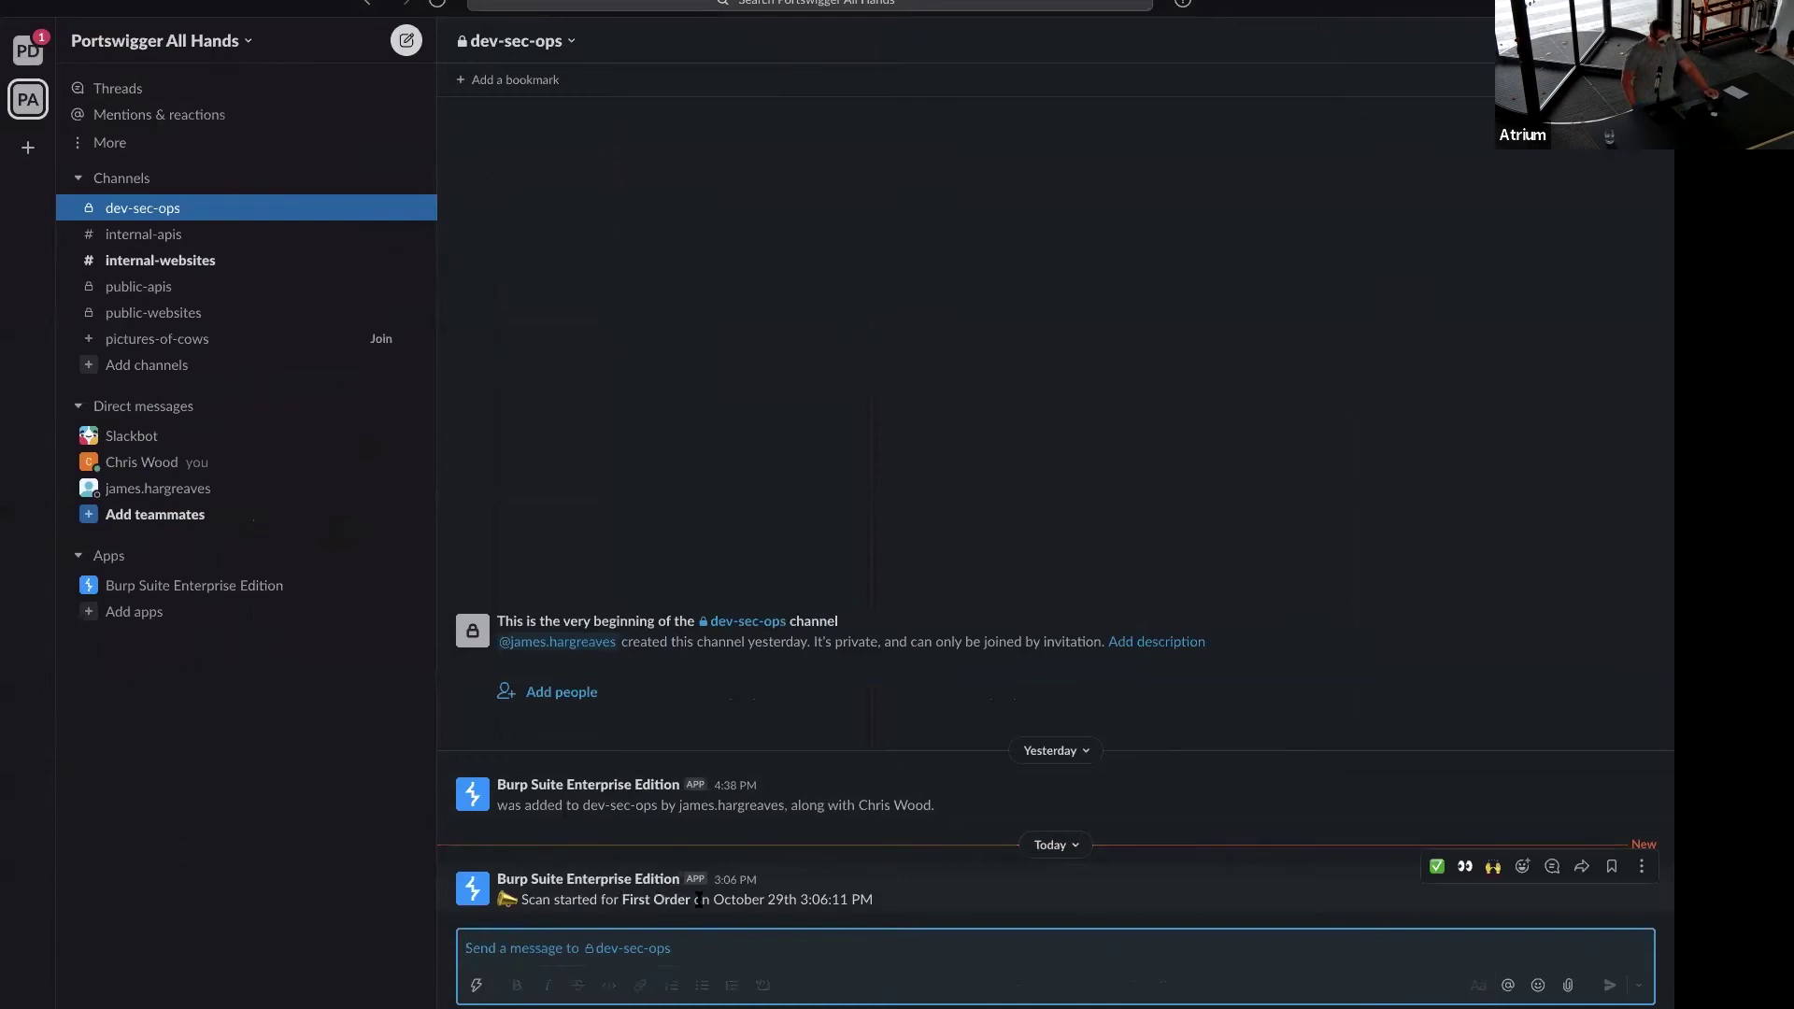
drag(765, 900, 875, 902)
click(787, 887)
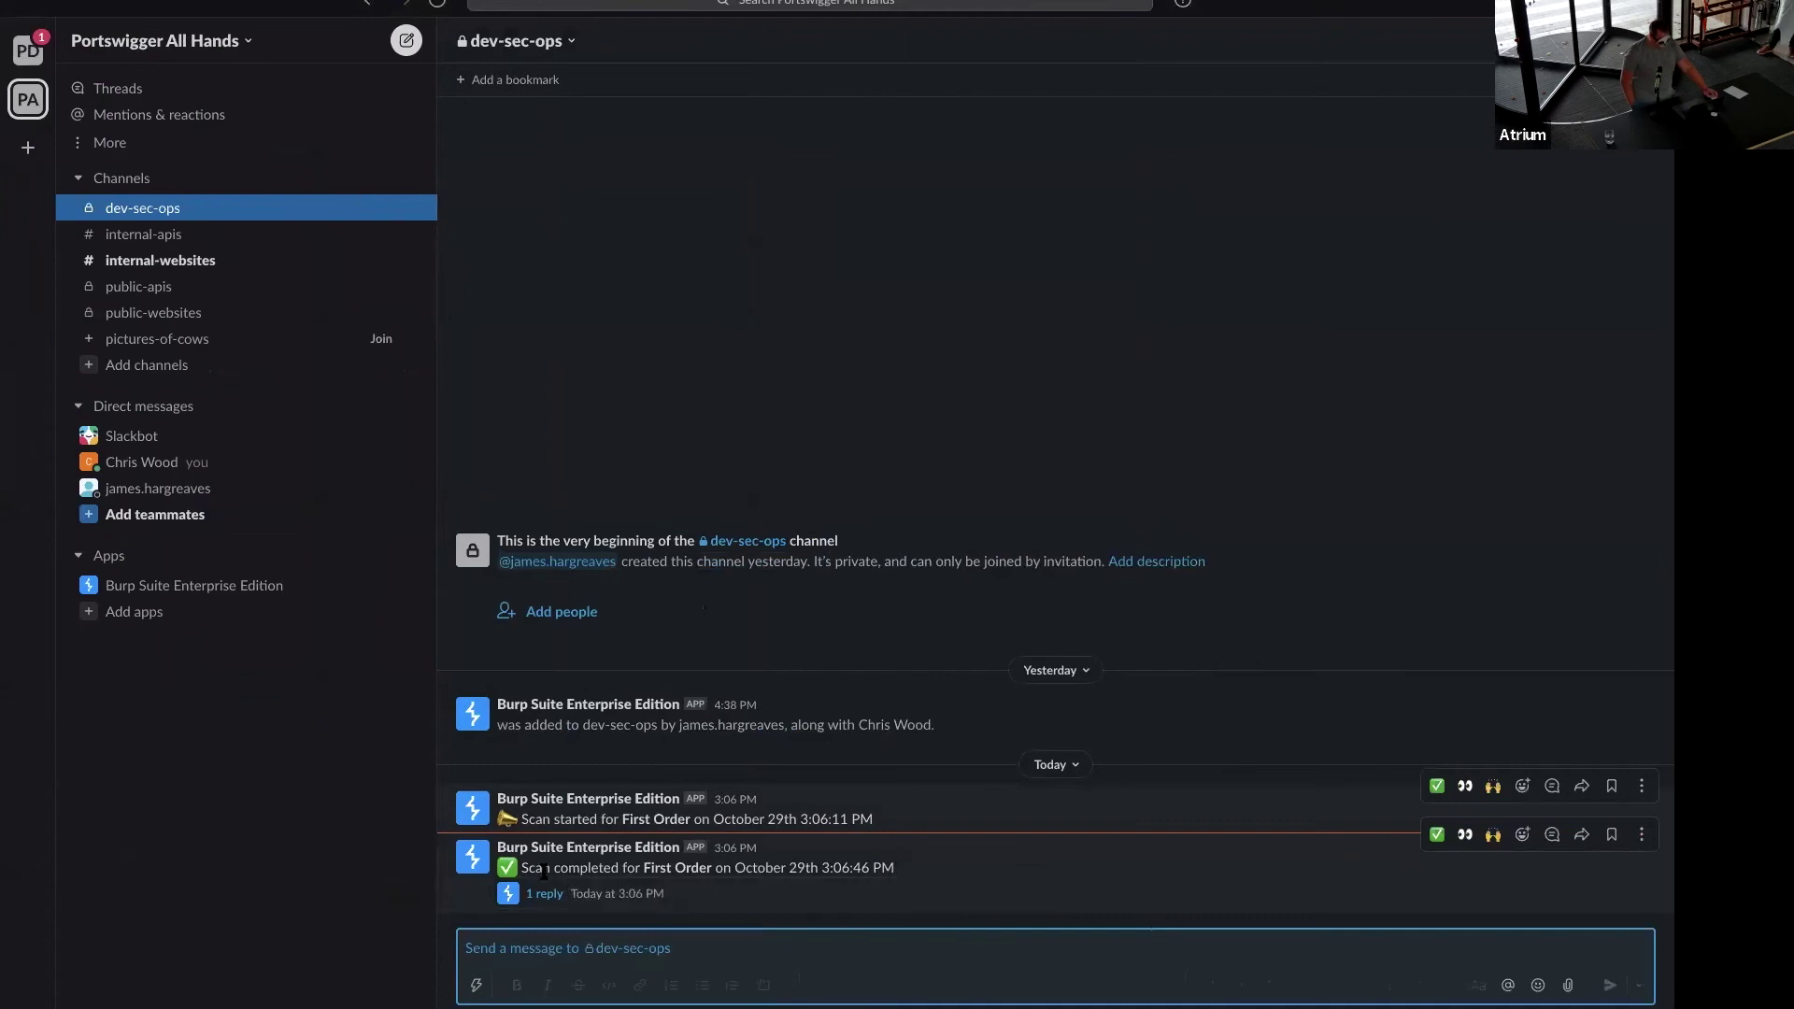
Open the Scan completed reply thread and review First Order's issue counts and scan statistics.
mouse_move(543, 872)
mouse_down()
mouse_move(900, 872)
mouse_move(543, 874)
mouse_up()
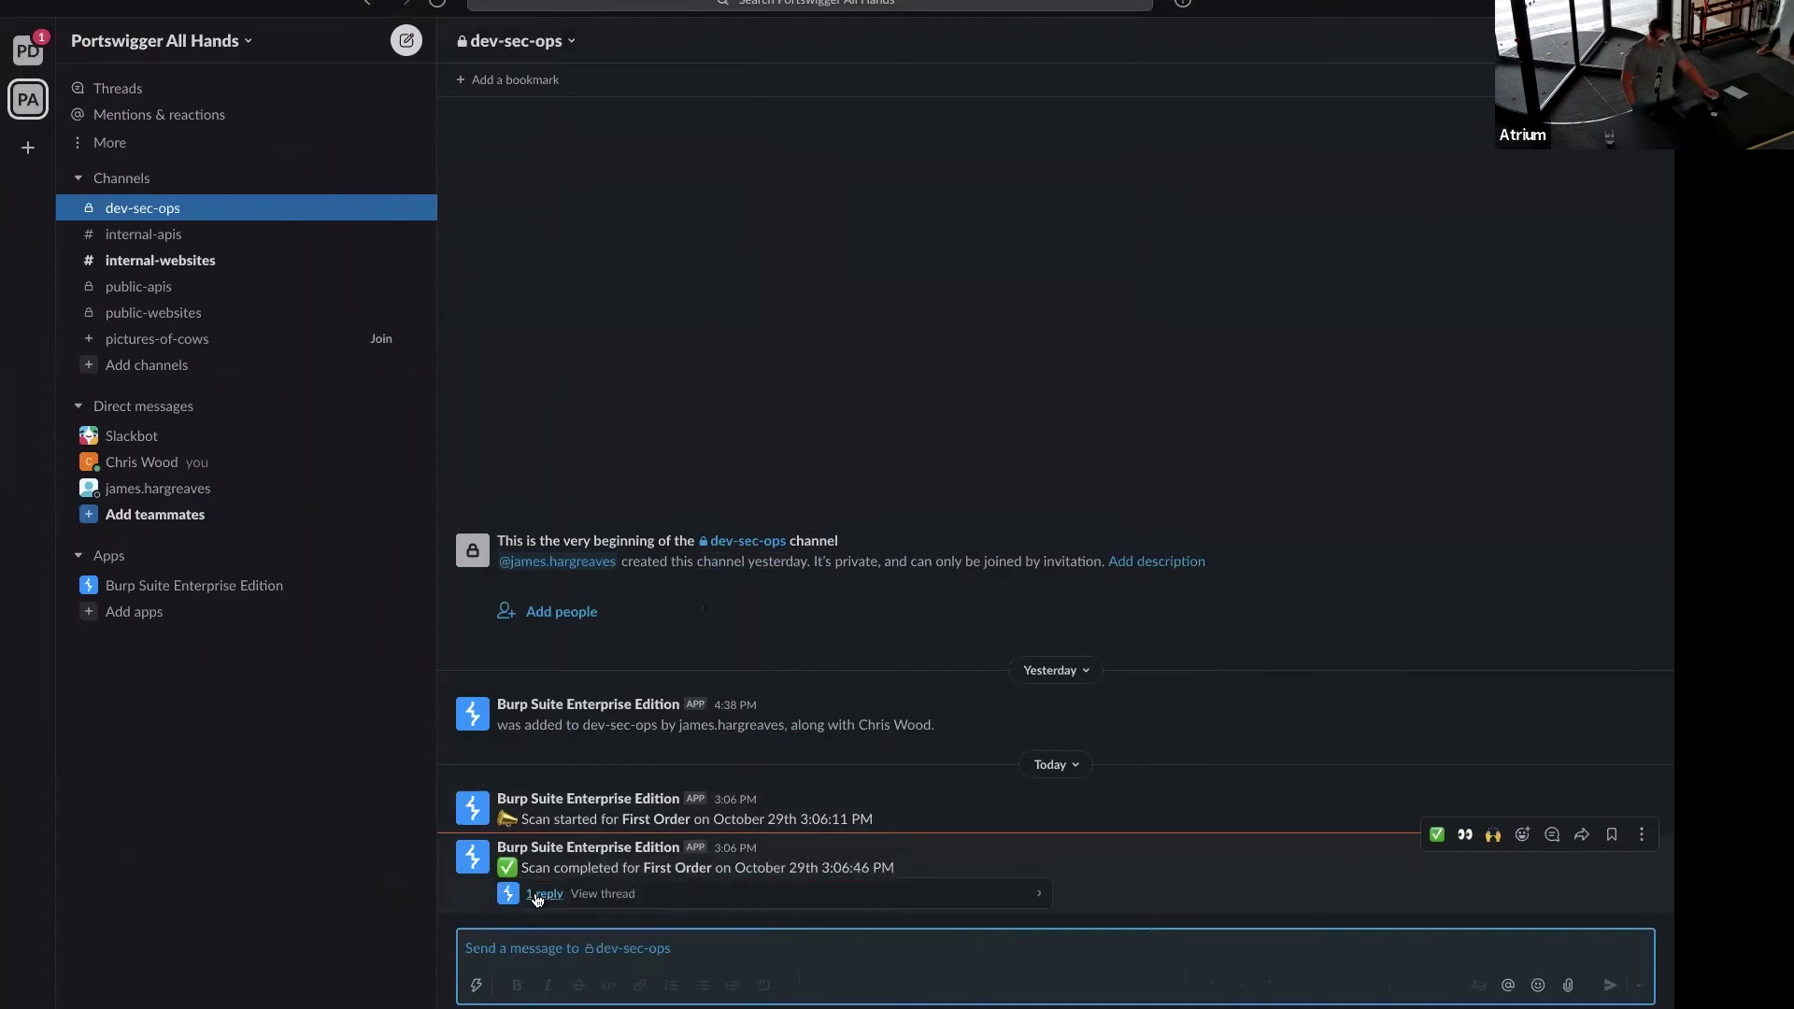
click(540, 894)
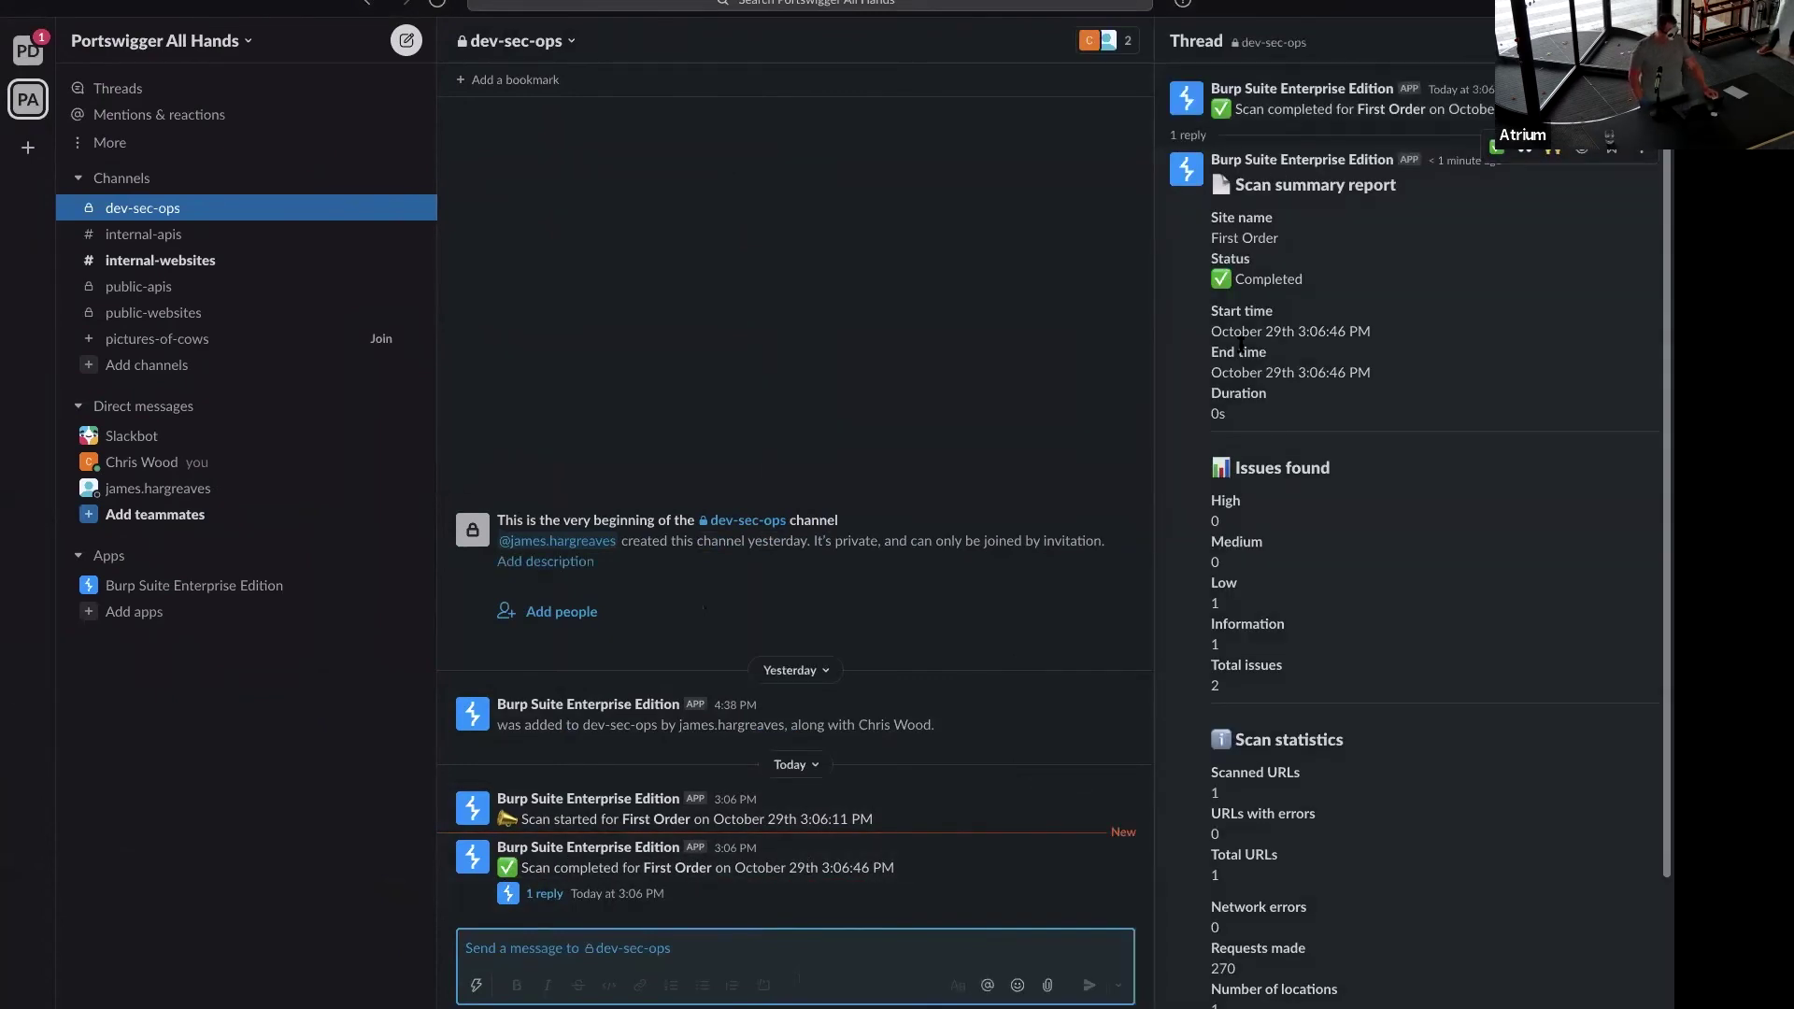
drag(1241, 505, 1295, 662)
click(1296, 662)
drag(1253, 792, 1287, 973)
click(1327, 906)
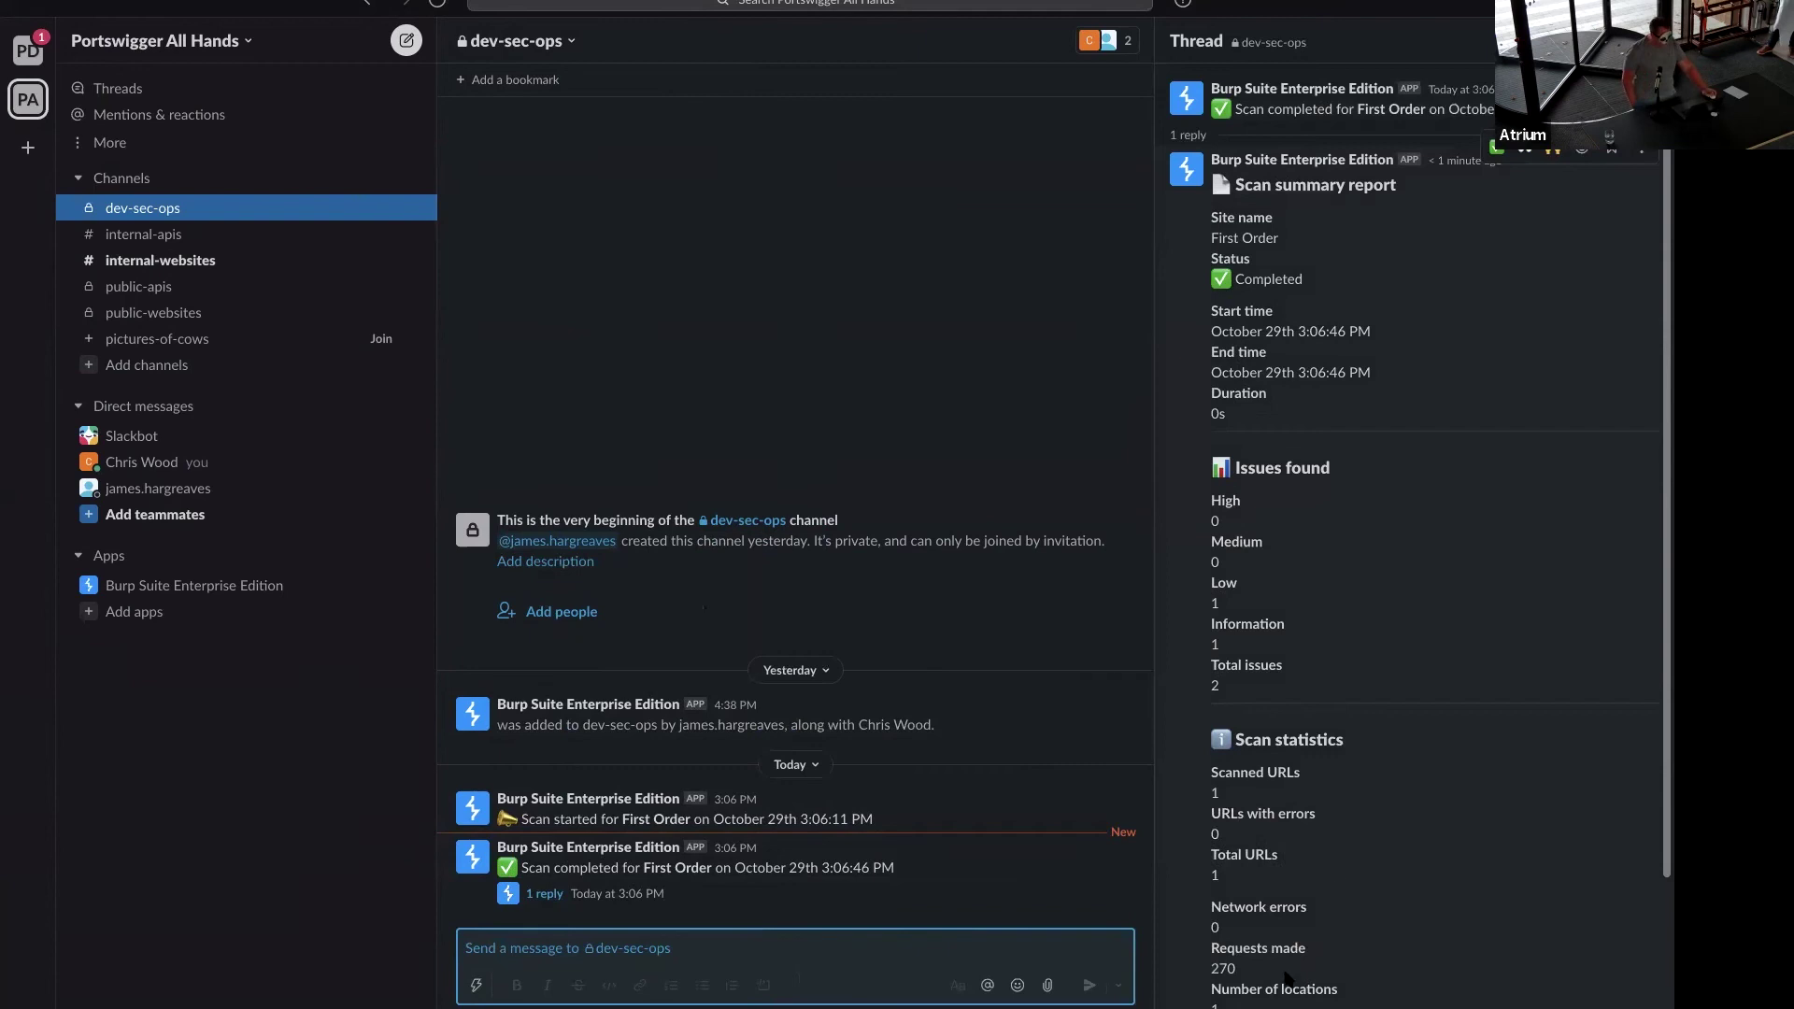
scroll(1311, 875, down, 3)
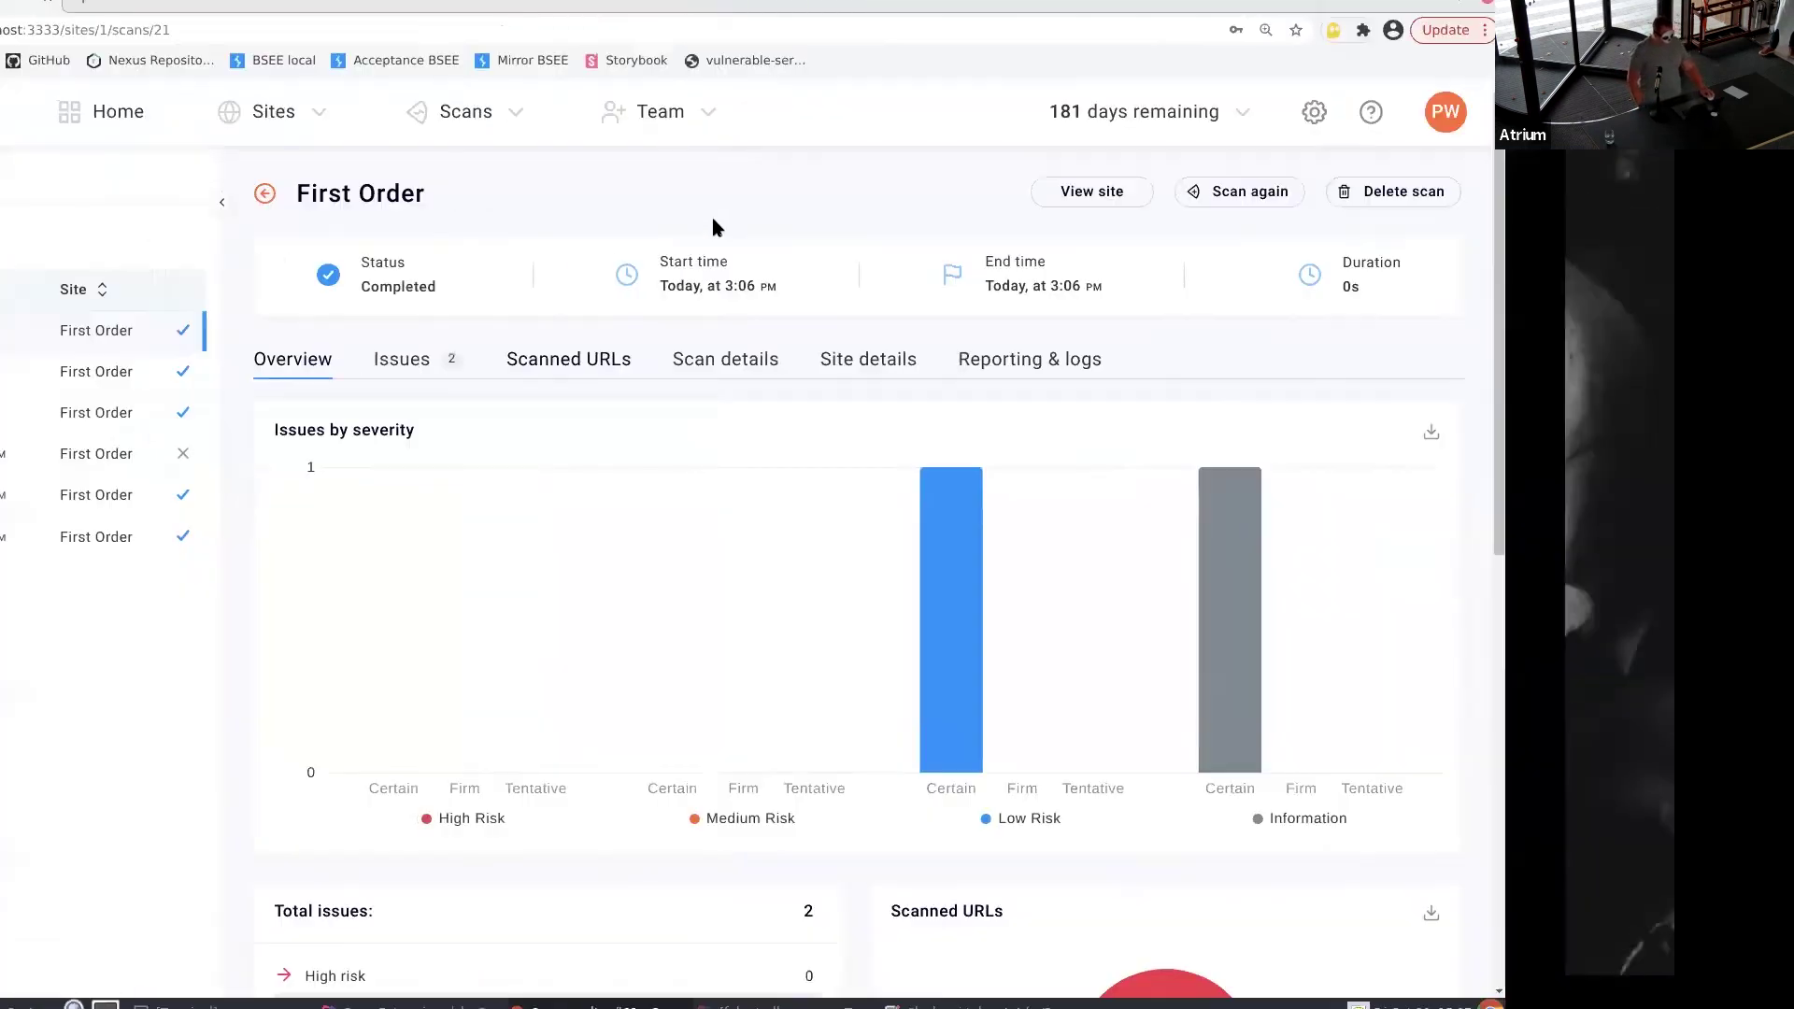
Open the Slack card under Settings > Integrations and choose Remove Slack.
click(1314, 111)
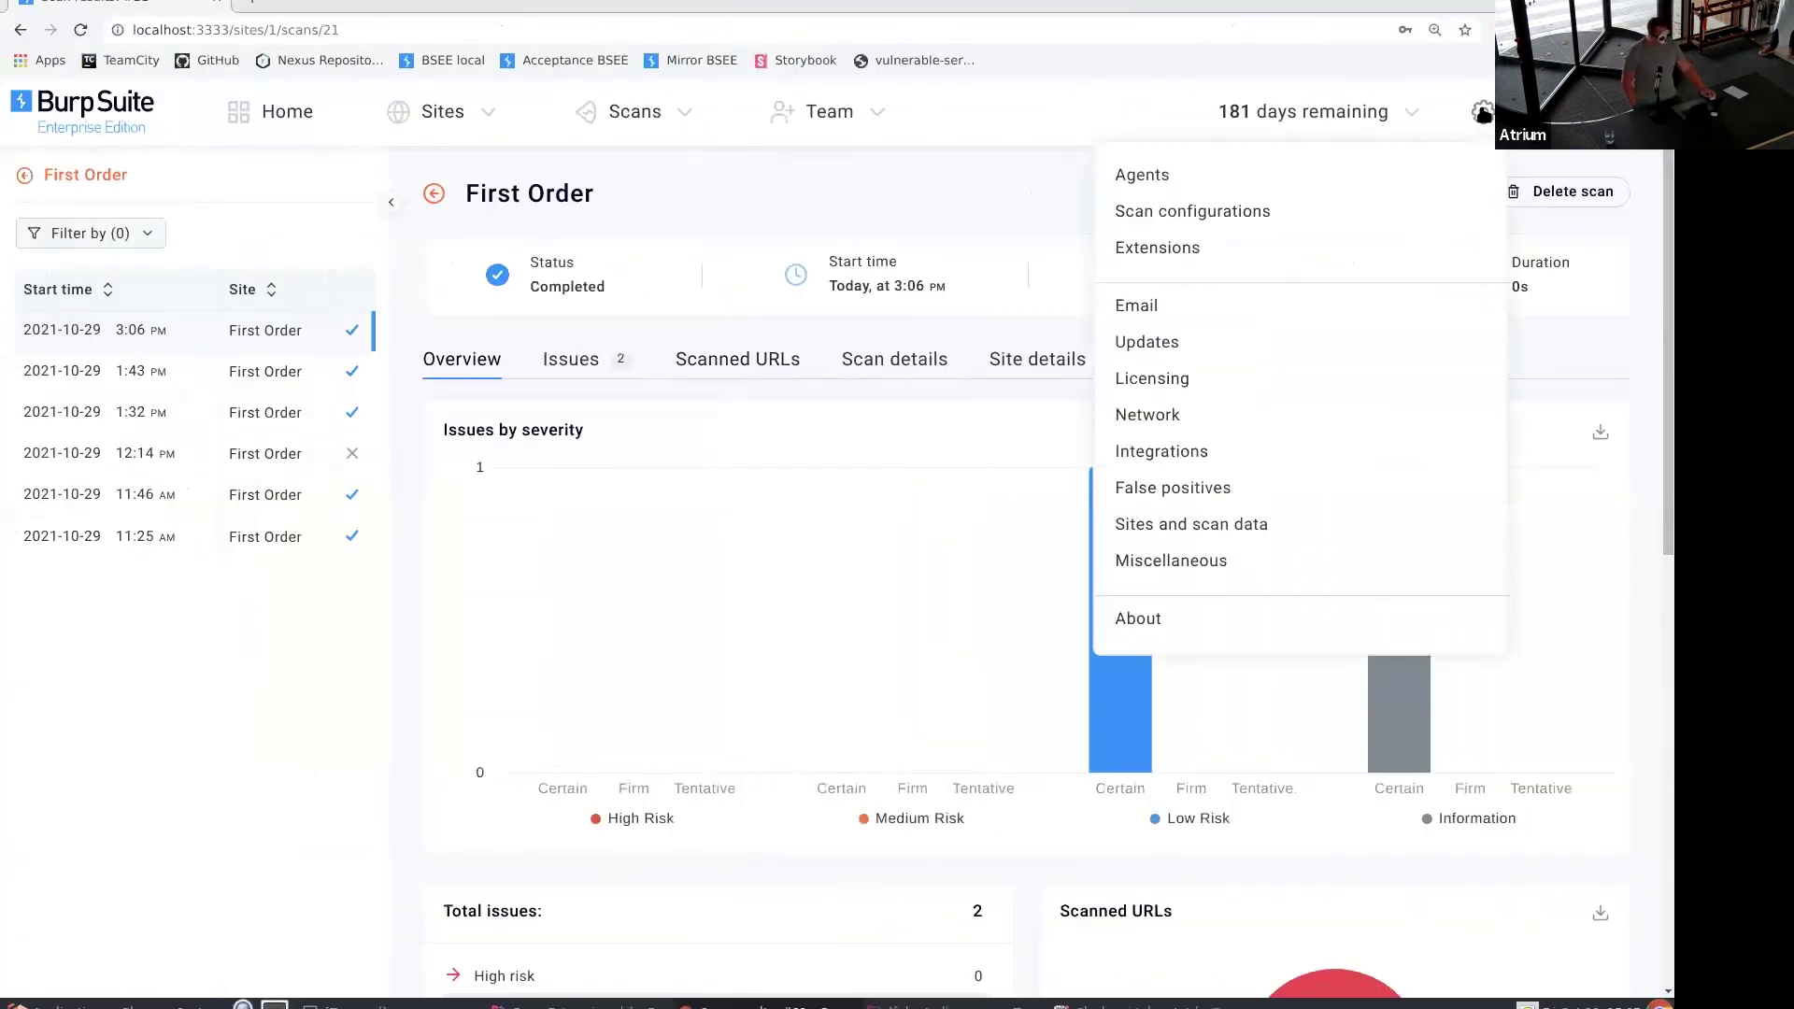
click(1168, 456)
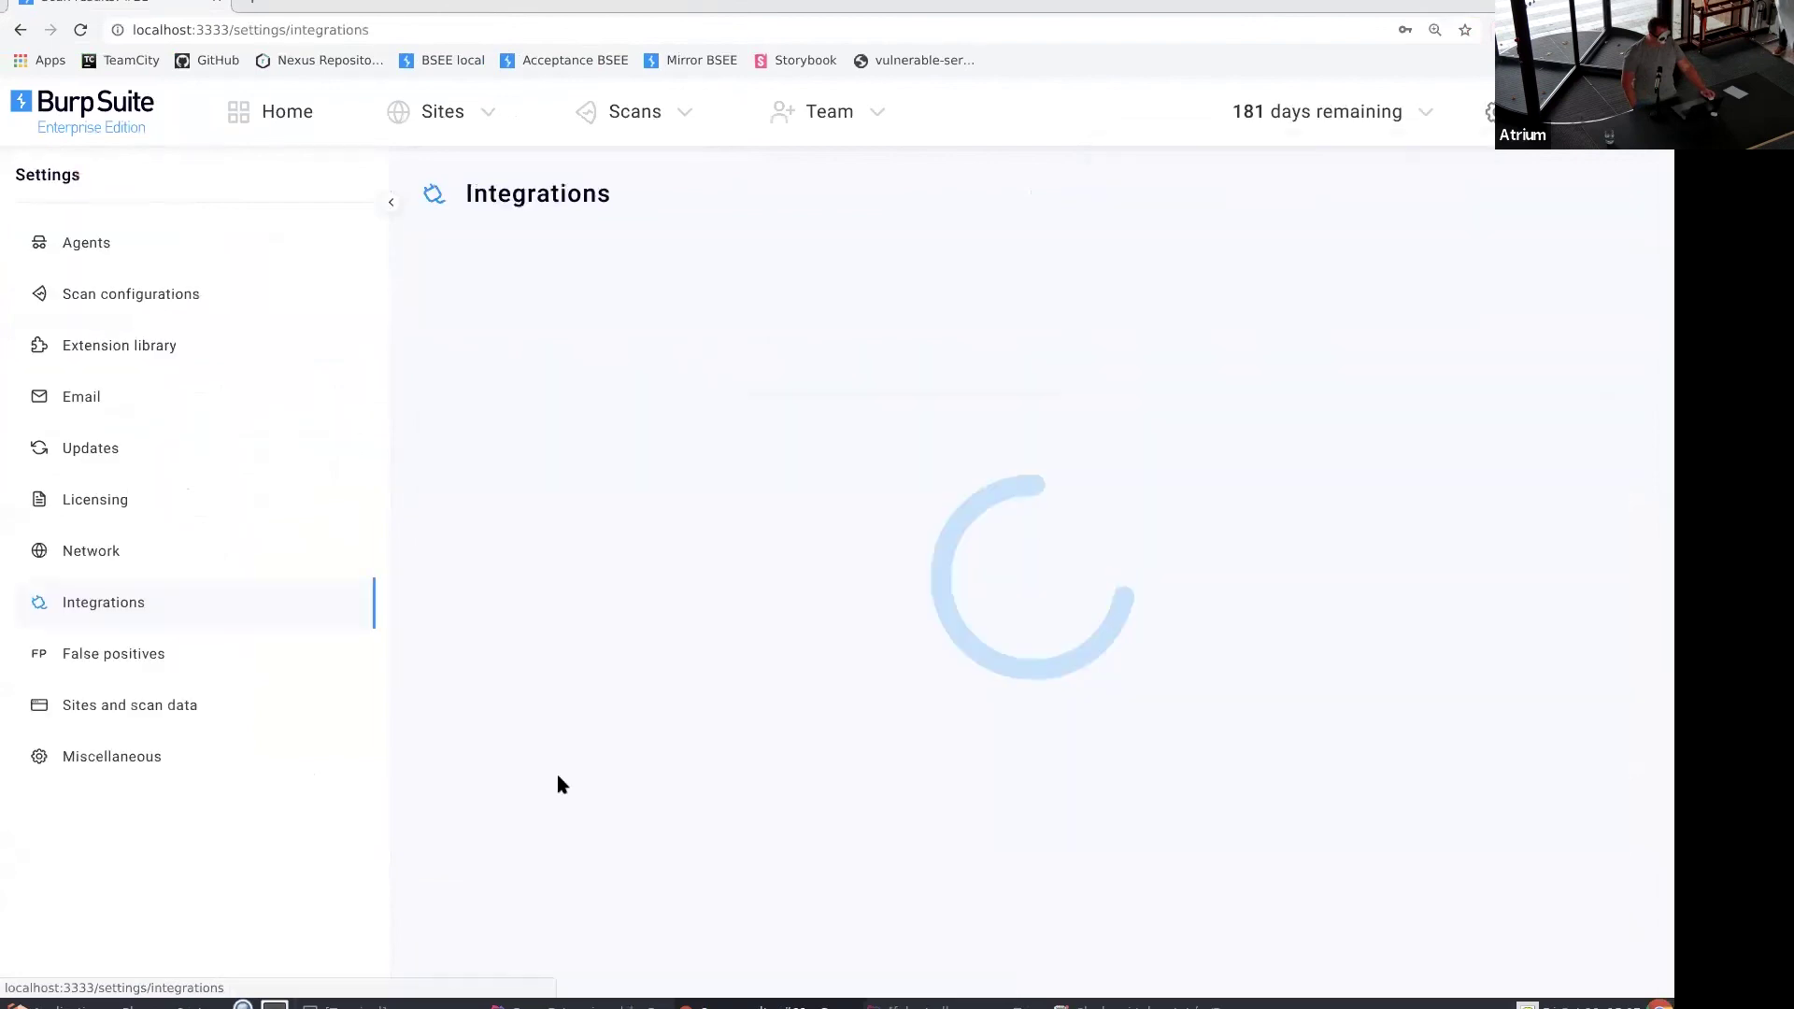
click(528, 981)
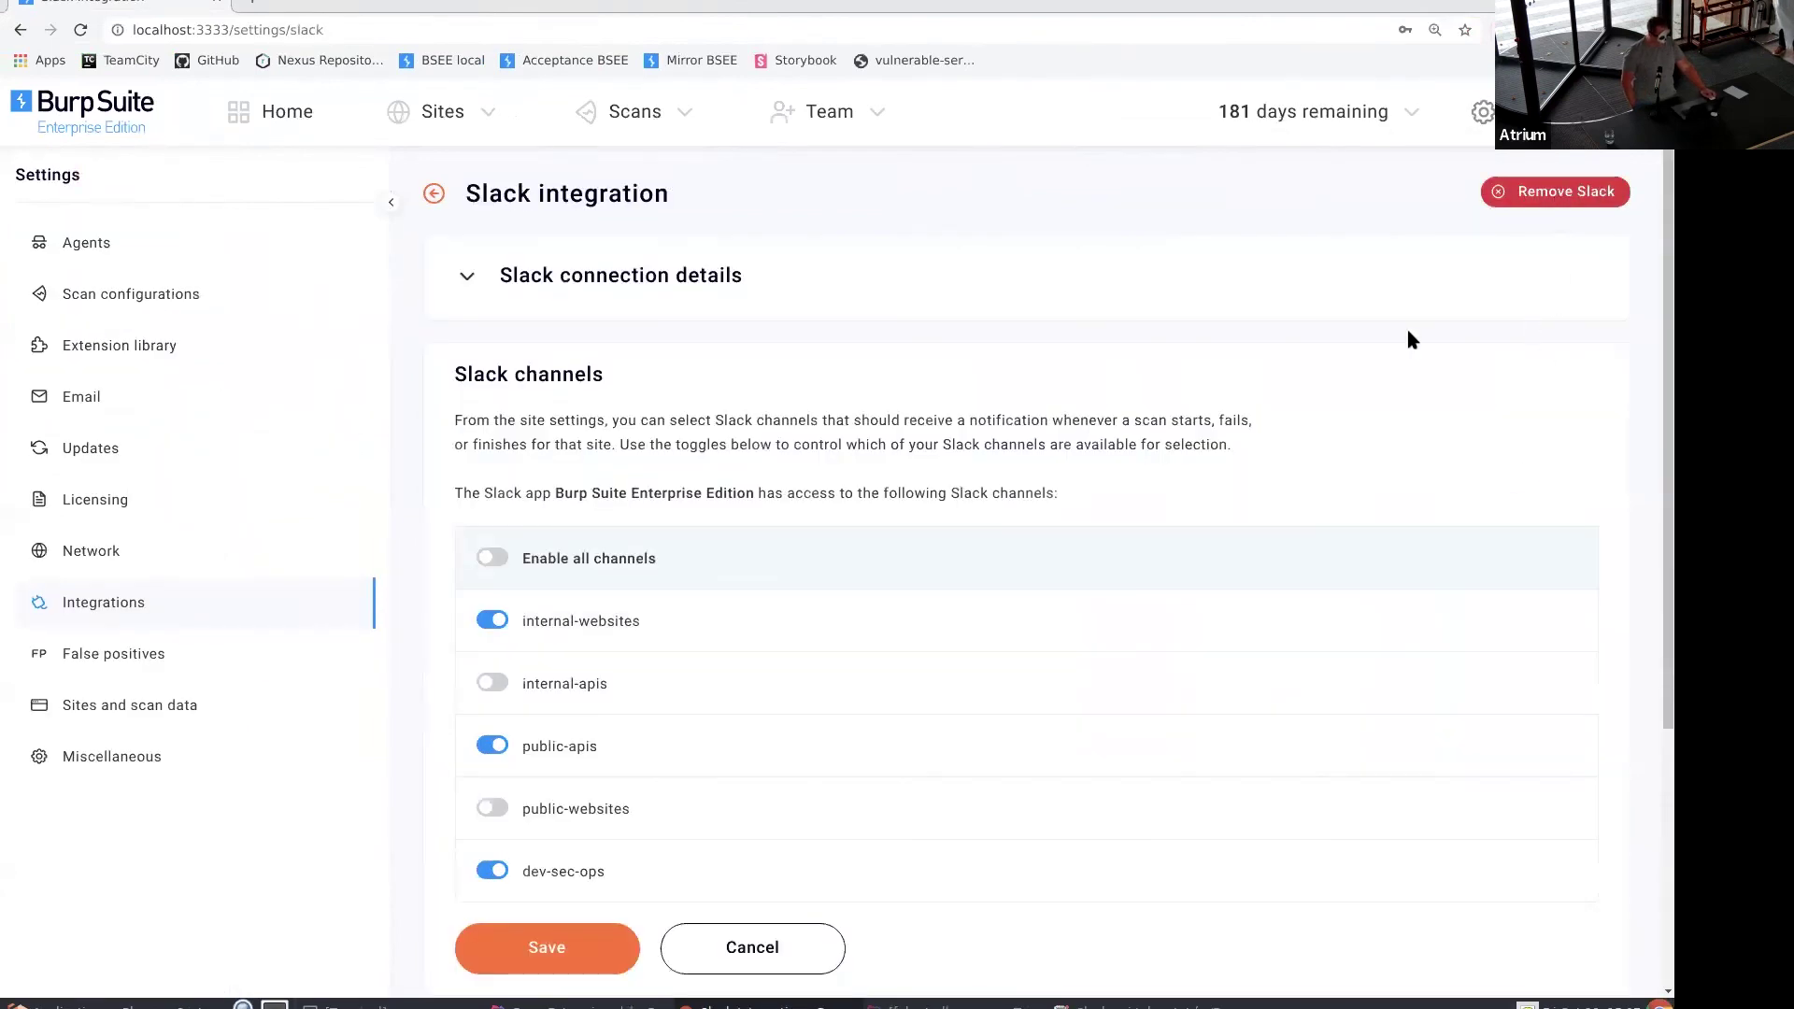
click(1555, 192)
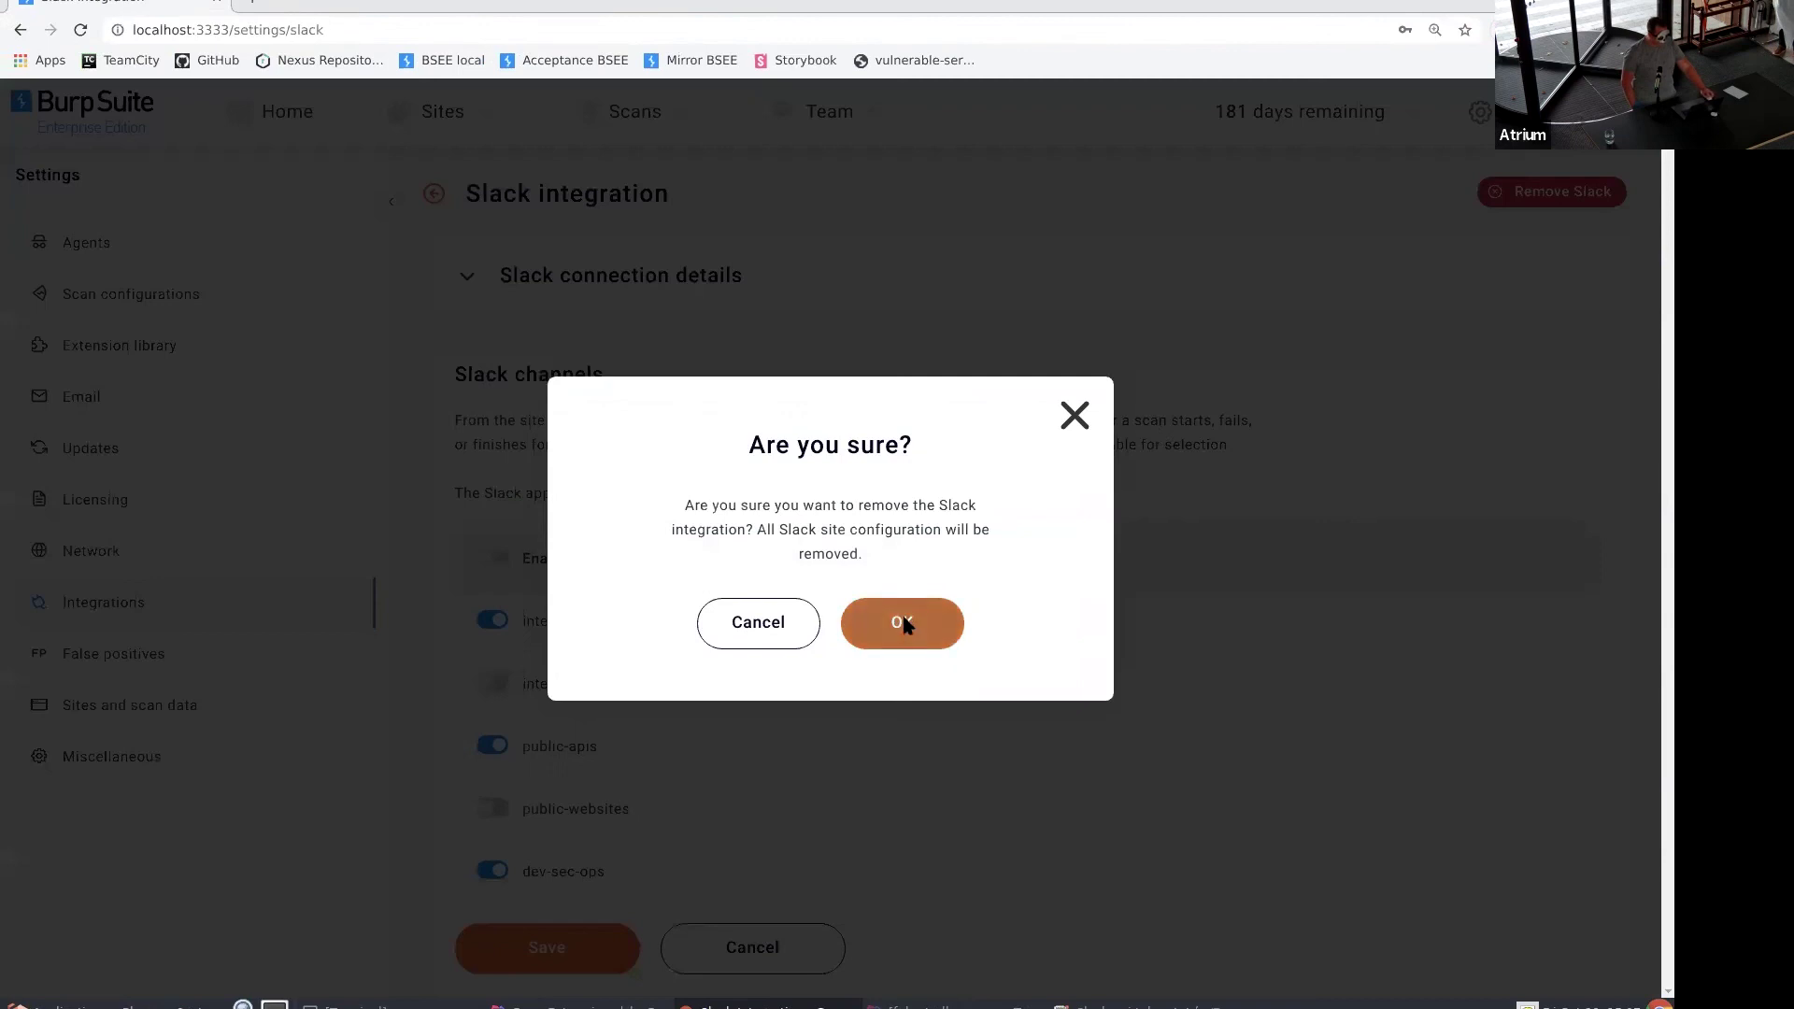